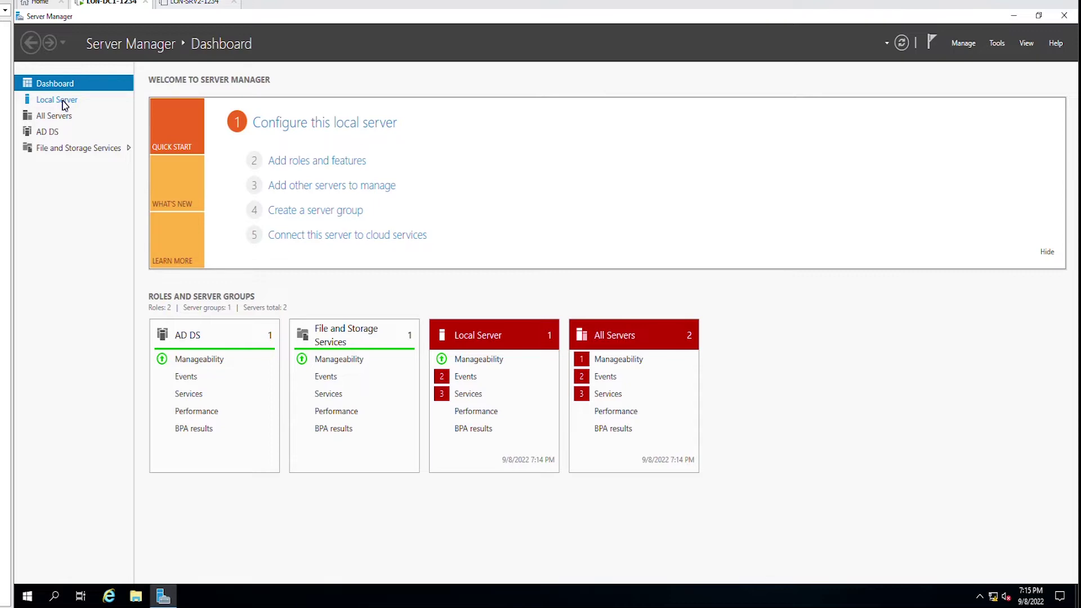
Show LON-DC1's Local Server properties (adatum.com, Ethernet0 172.16.0.10) and glance at the Tools menu.
left_click(63, 105)
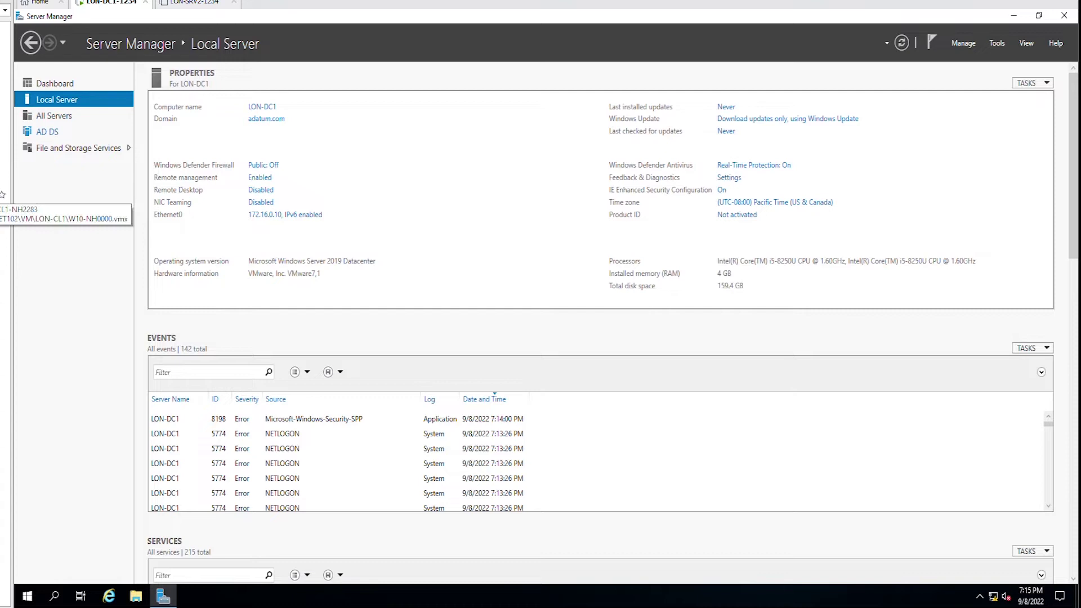
left_click(995, 44)
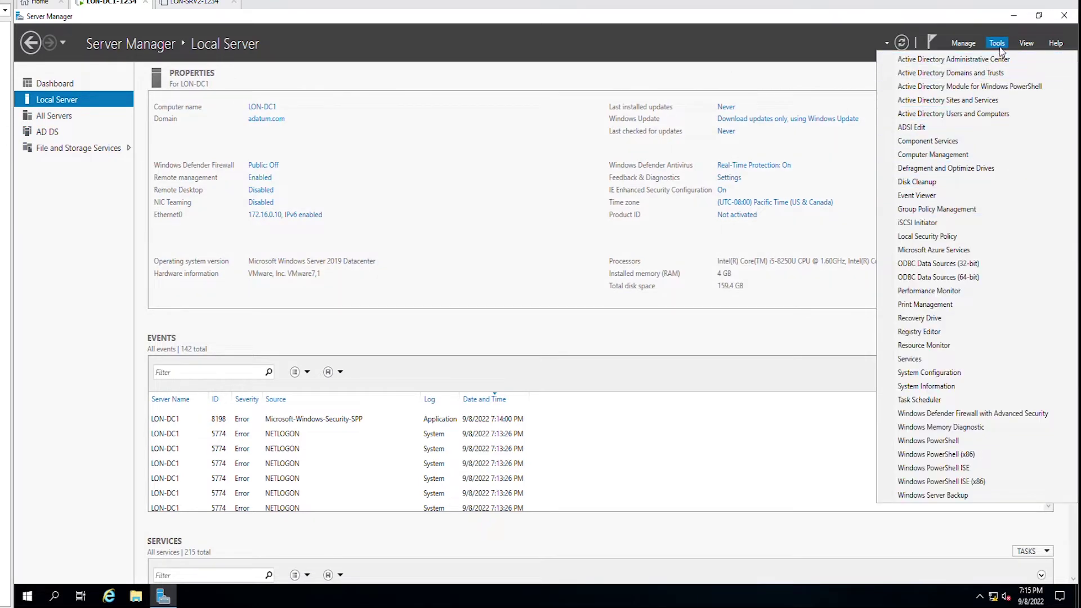
left_click(485, 100)
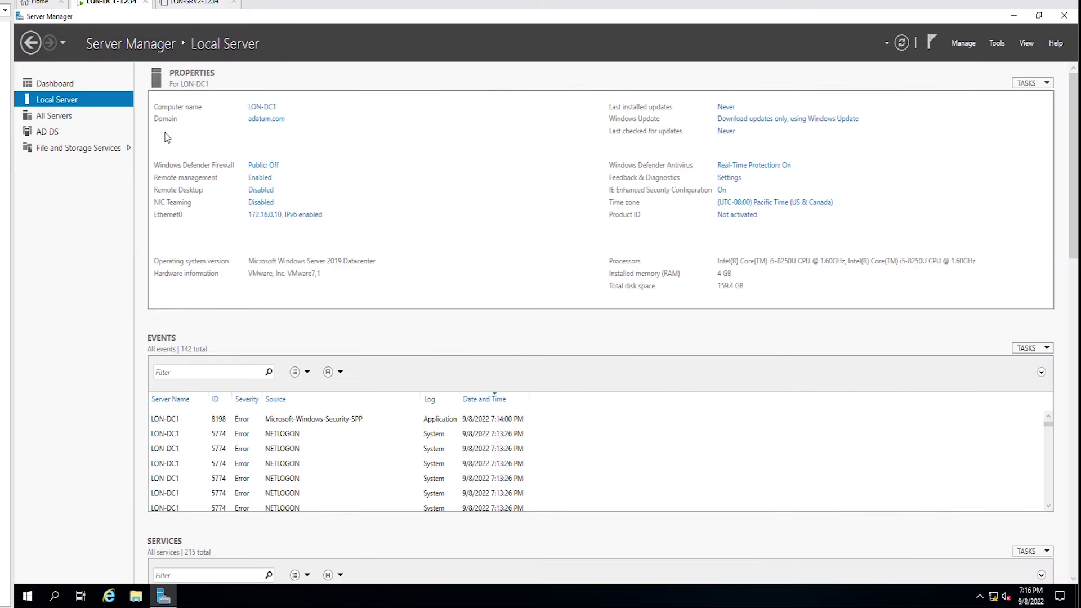
Start a role-based installation on LON-DC1 and select DNS Server with its management tools.
left_click(65, 86)
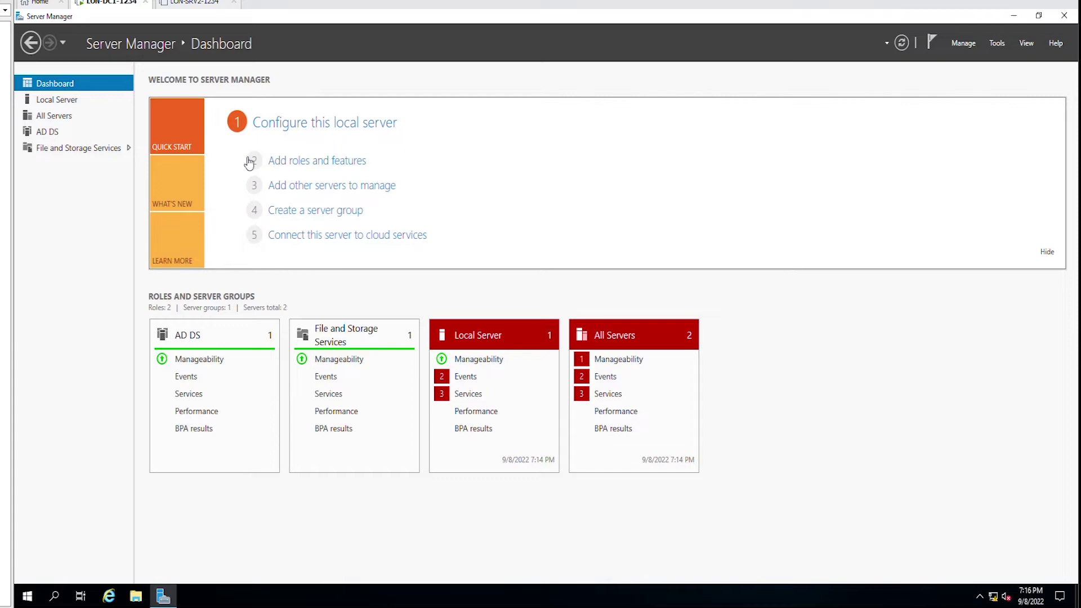
left_click(317, 162)
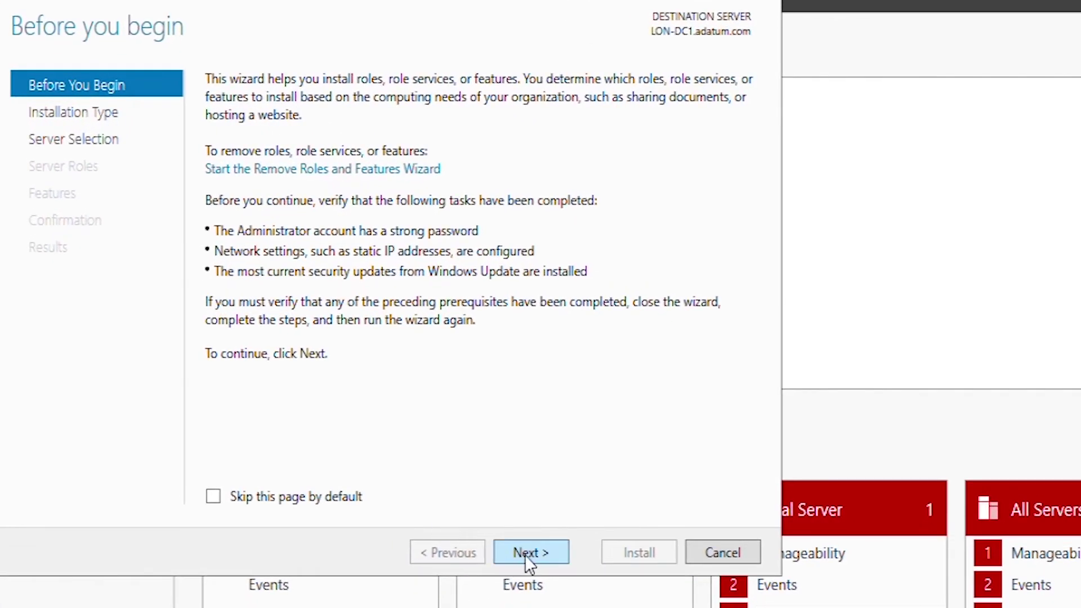
left_click(529, 557)
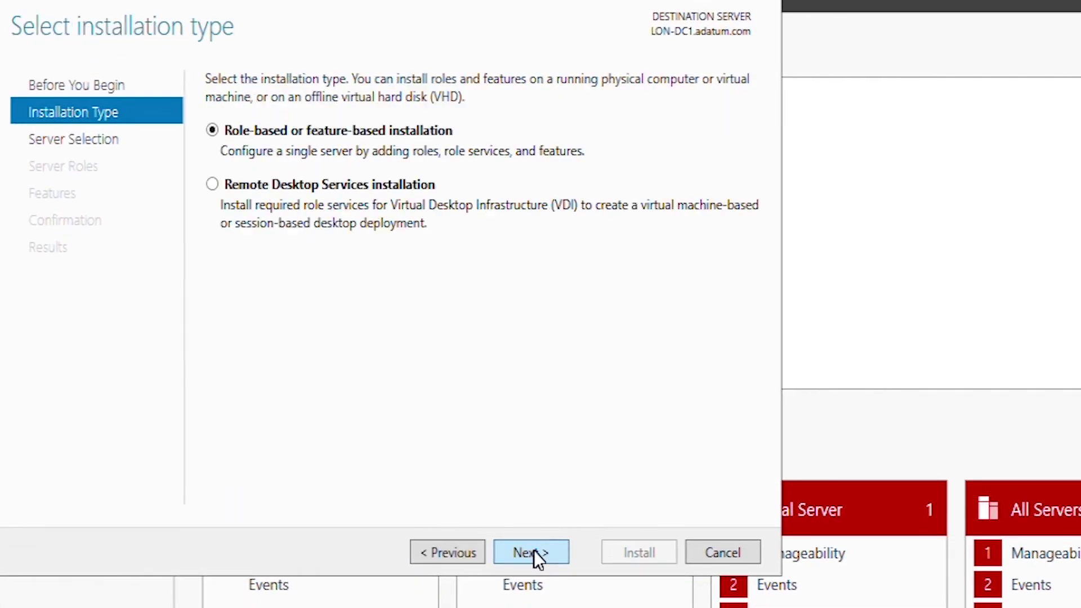
left_click(534, 551)
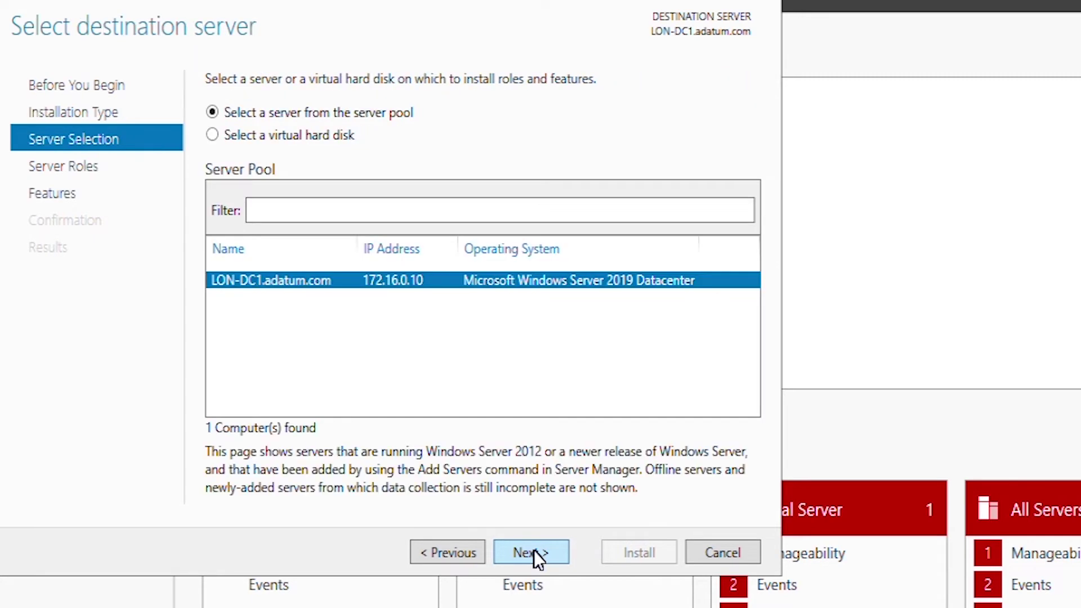
left_click(534, 549)
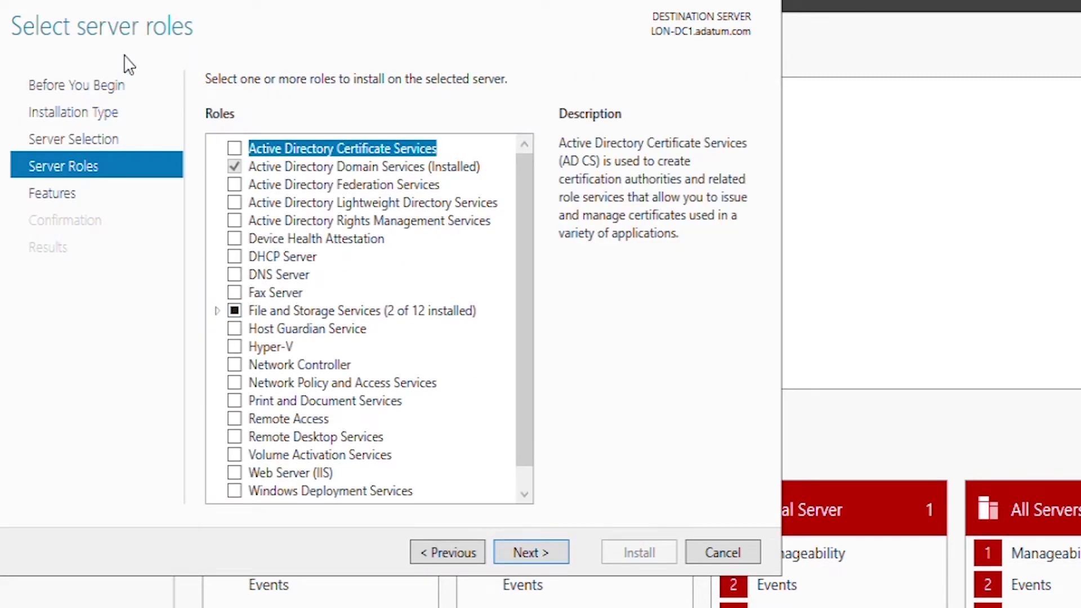
left_click(235, 275)
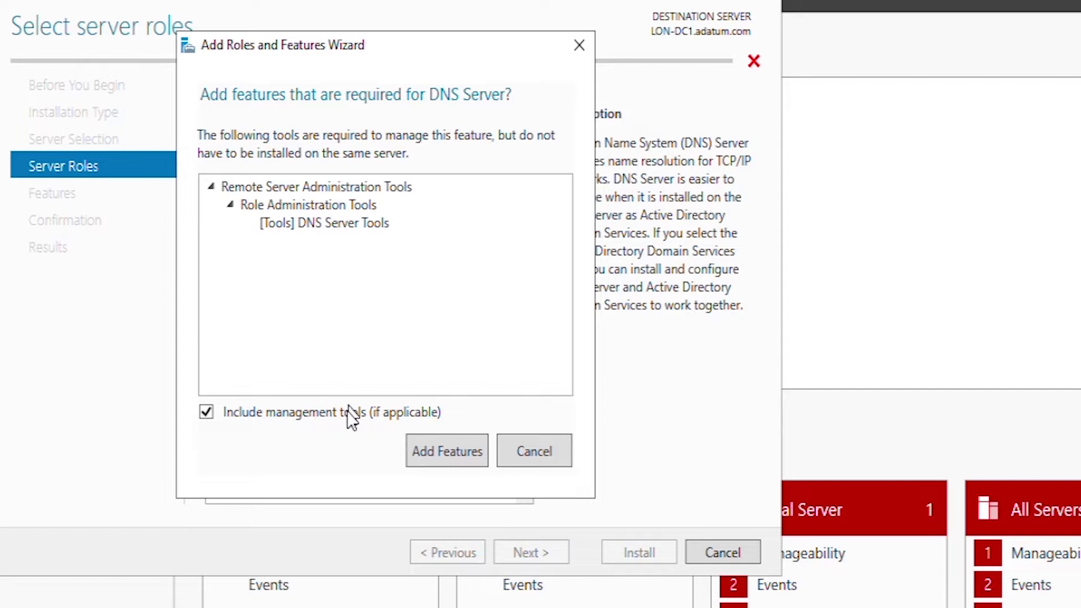
left_click(443, 454)
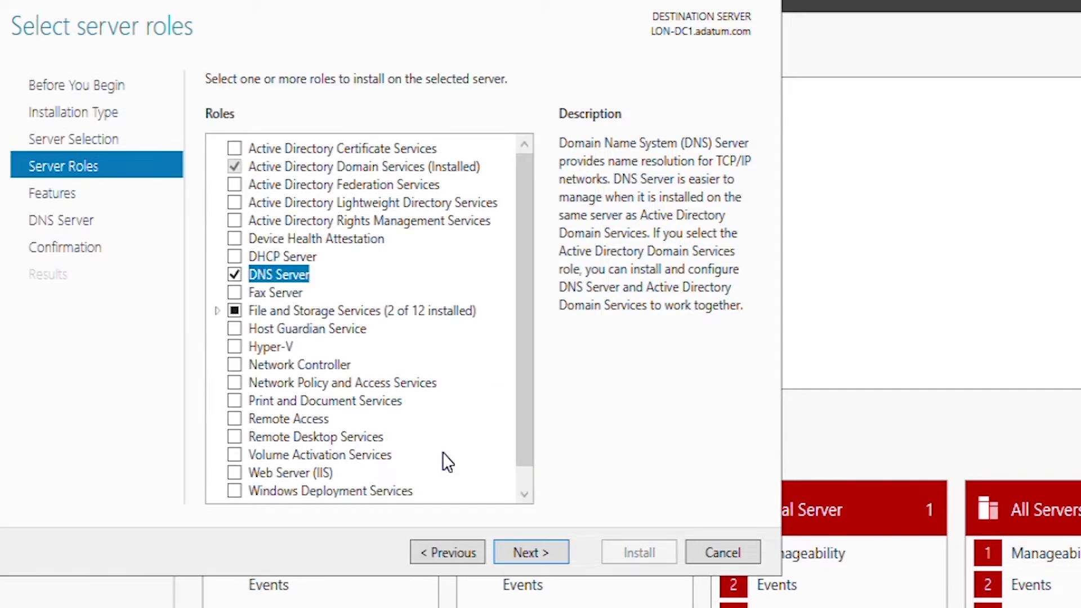
Allow automatic restarts and install the DNS Server role.
left_click(539, 556)
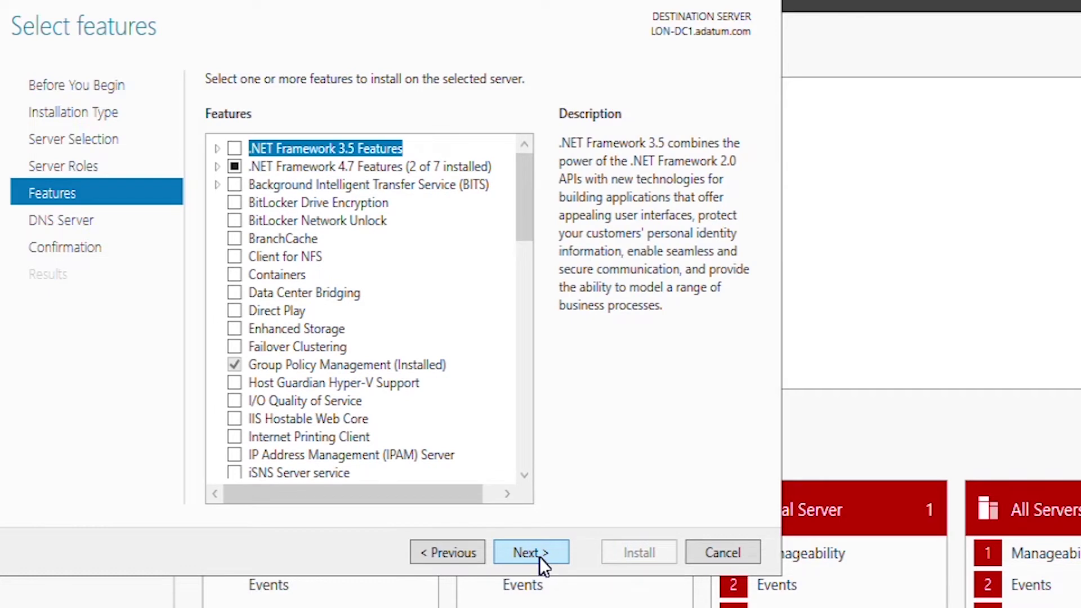
left_click(539, 556)
left_click(539, 556)
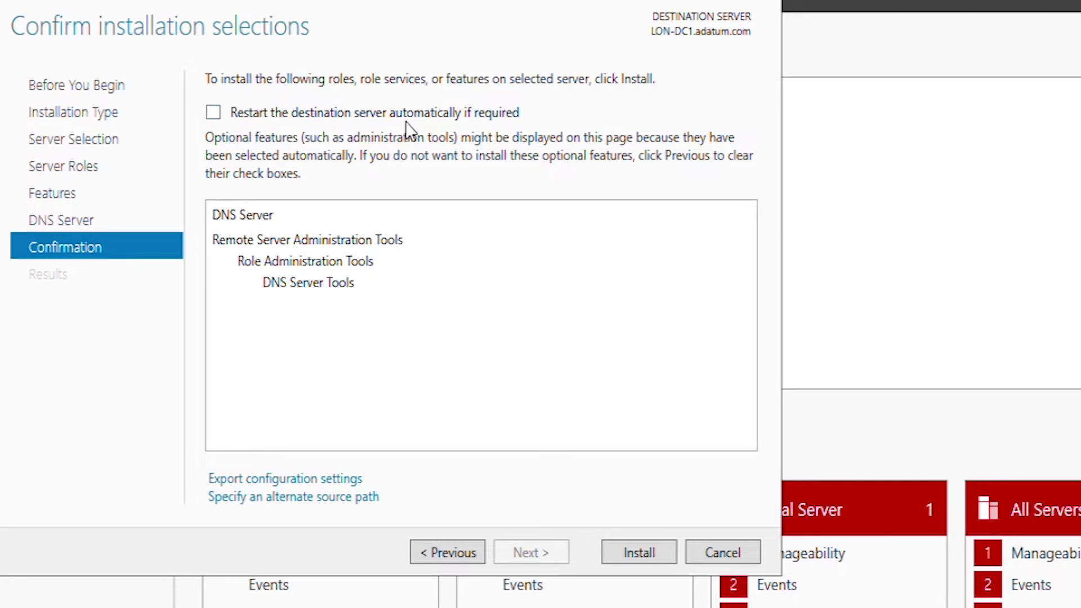
left_click(213, 112)
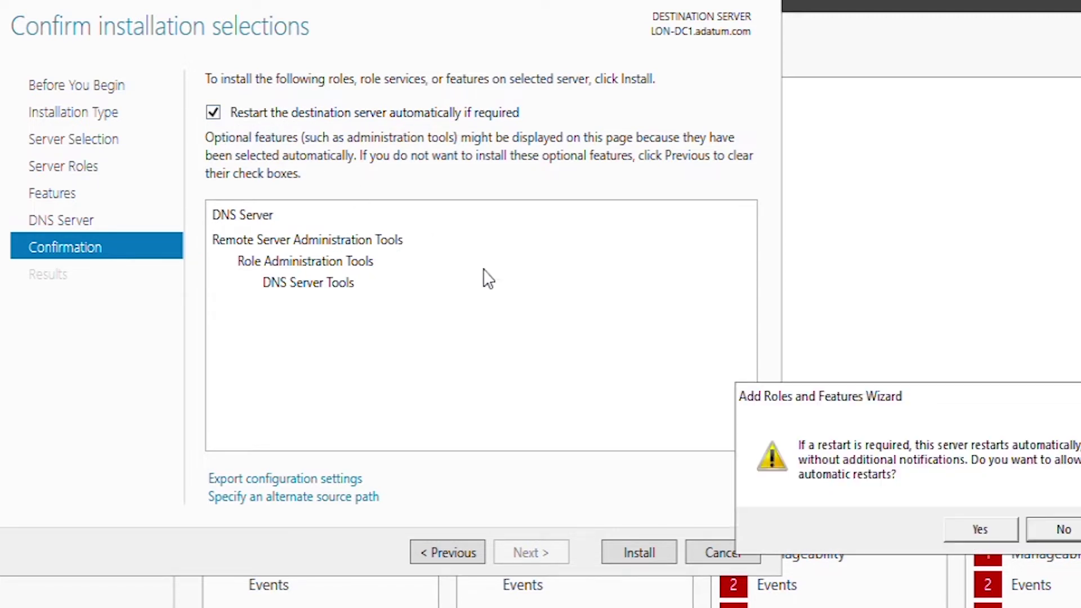
left_click(980, 532)
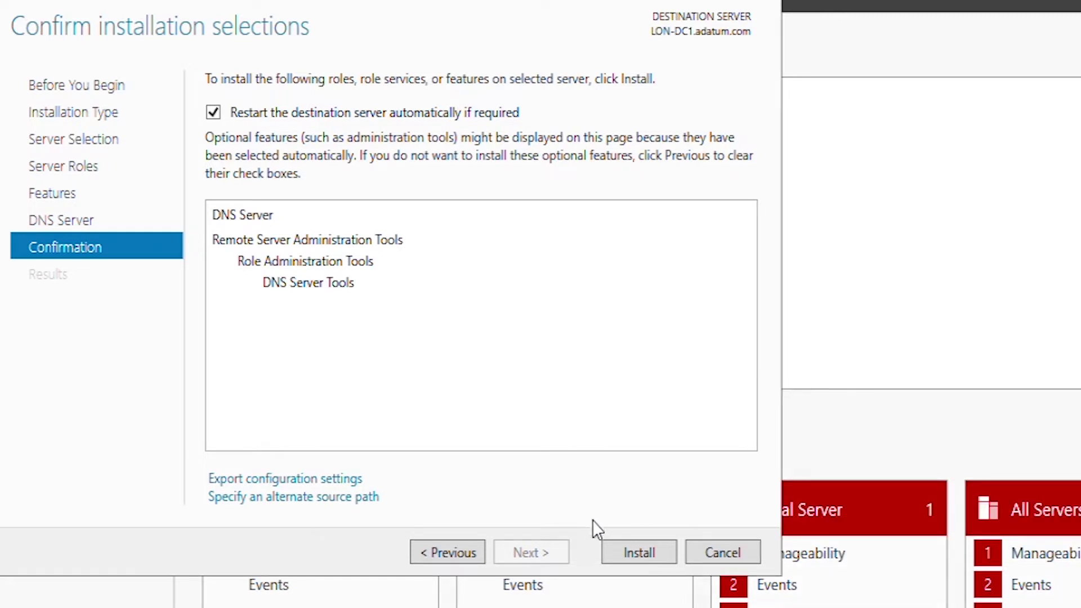
left_click(646, 553)
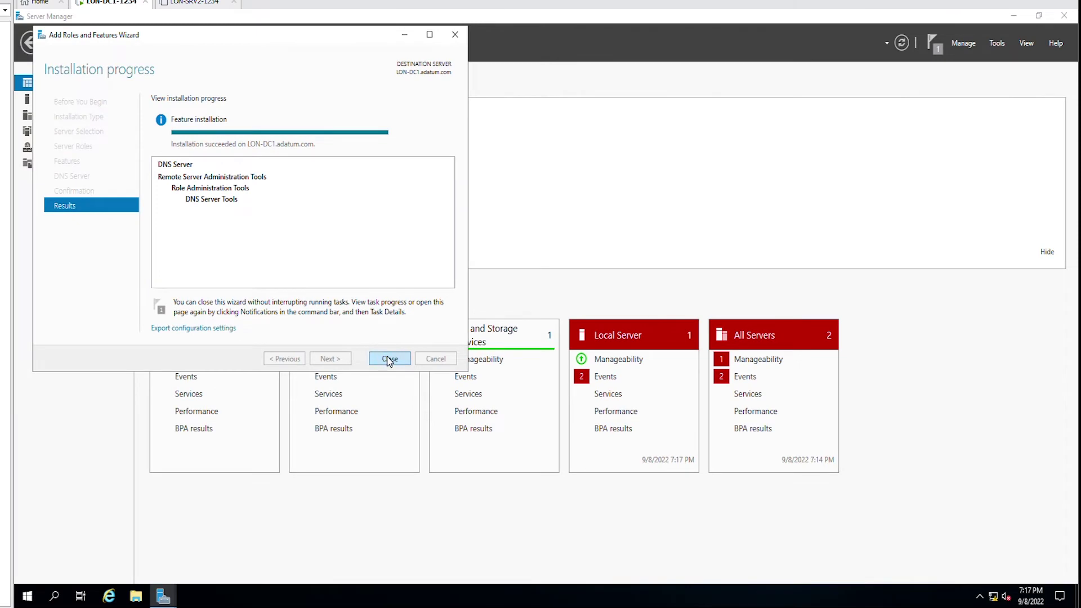
Launch DNS Manager and browse LON-DC1's forward and reverse lookup zones.
left_click(381, 359)
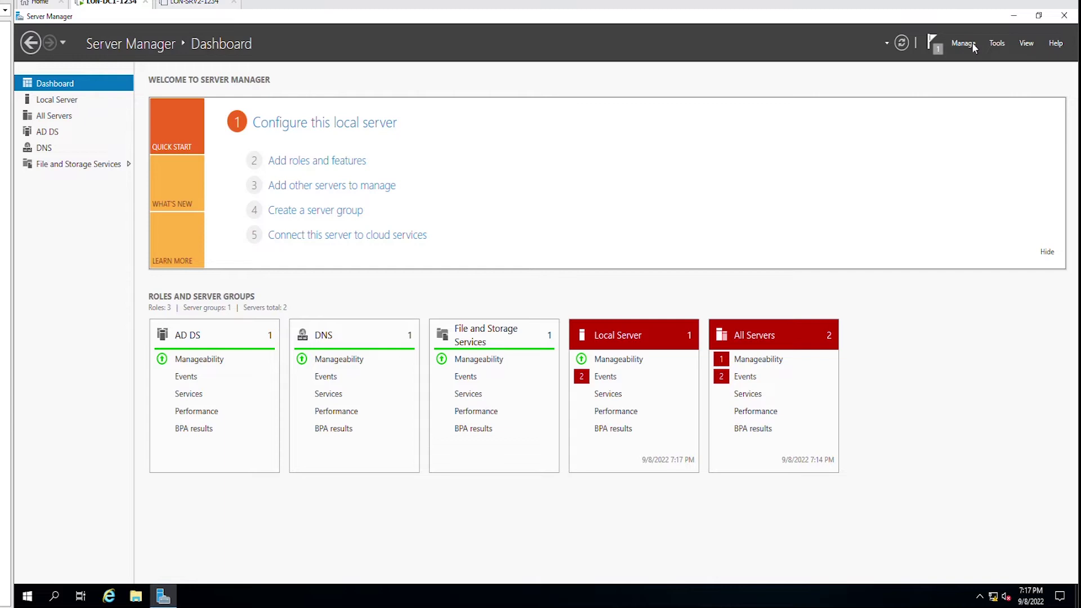
left_click(997, 43)
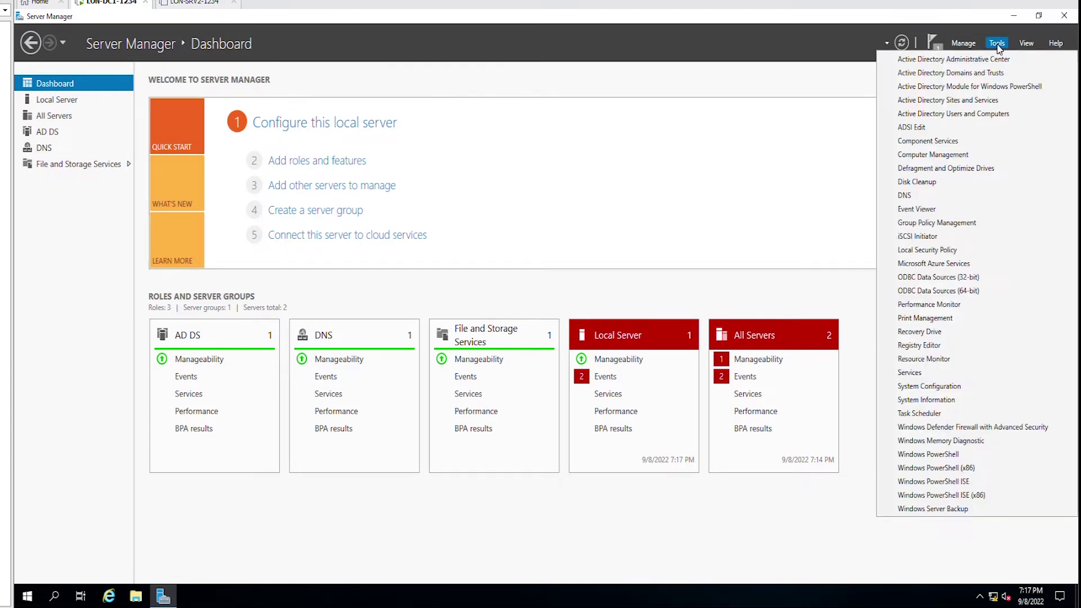
left_click(919, 199)
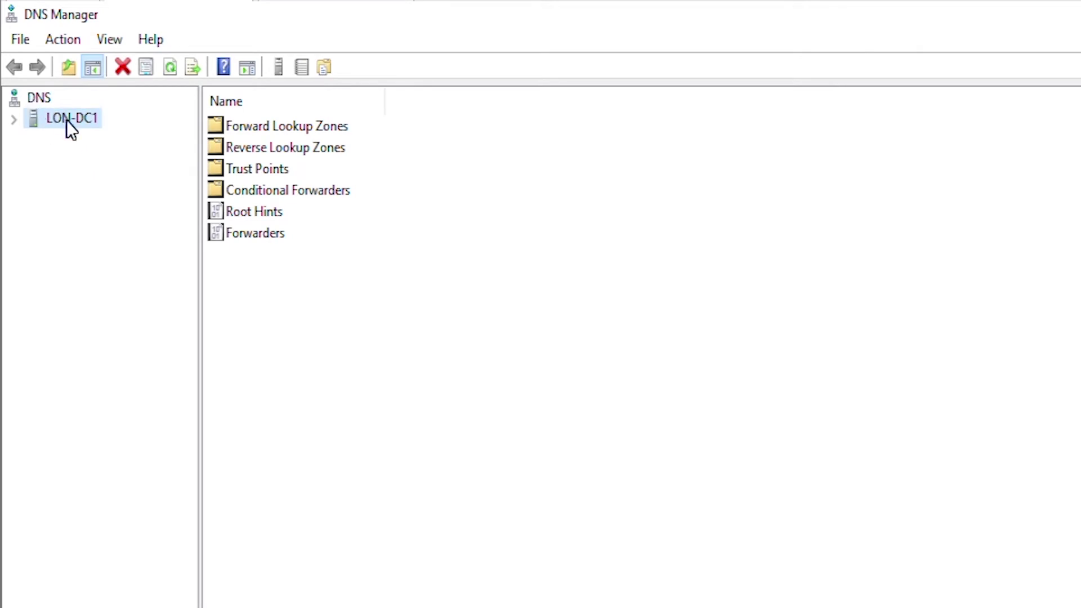
left_click(14, 120)
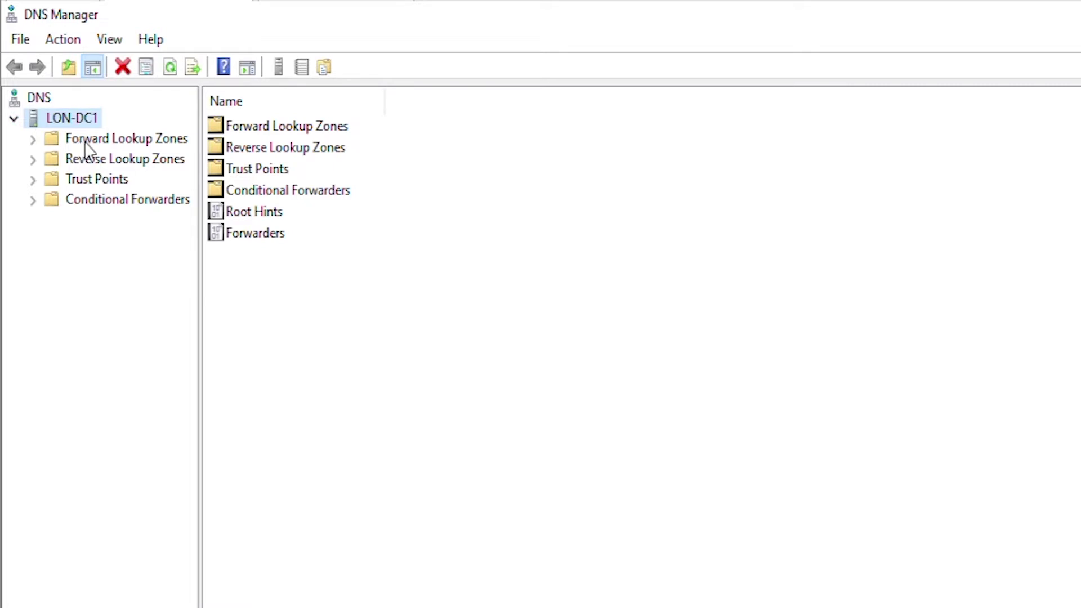
left_click(37, 137)
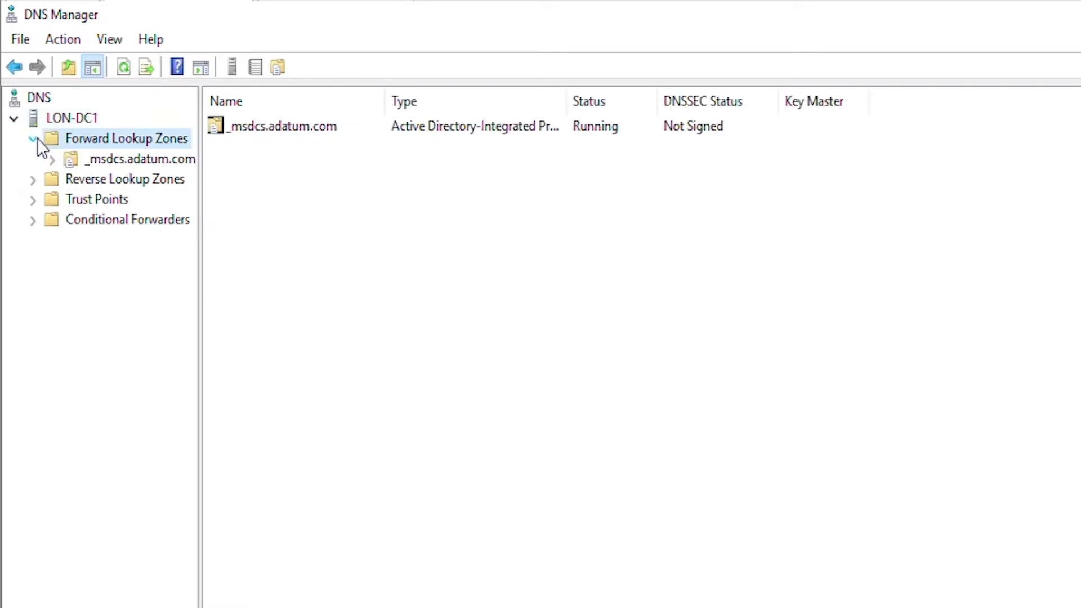
left_click(36, 180)
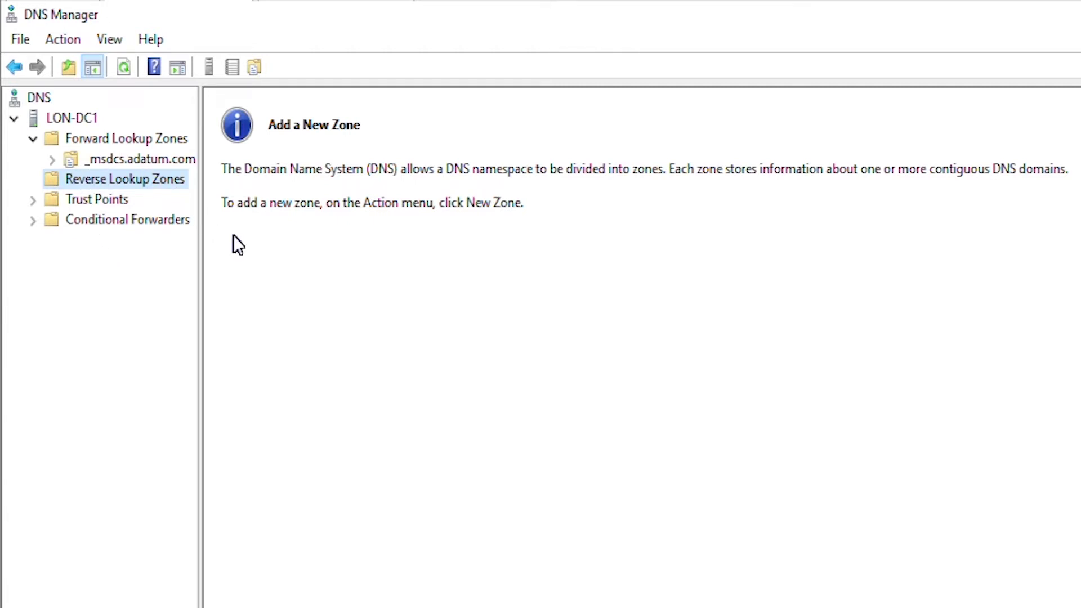
left_click(131, 146)
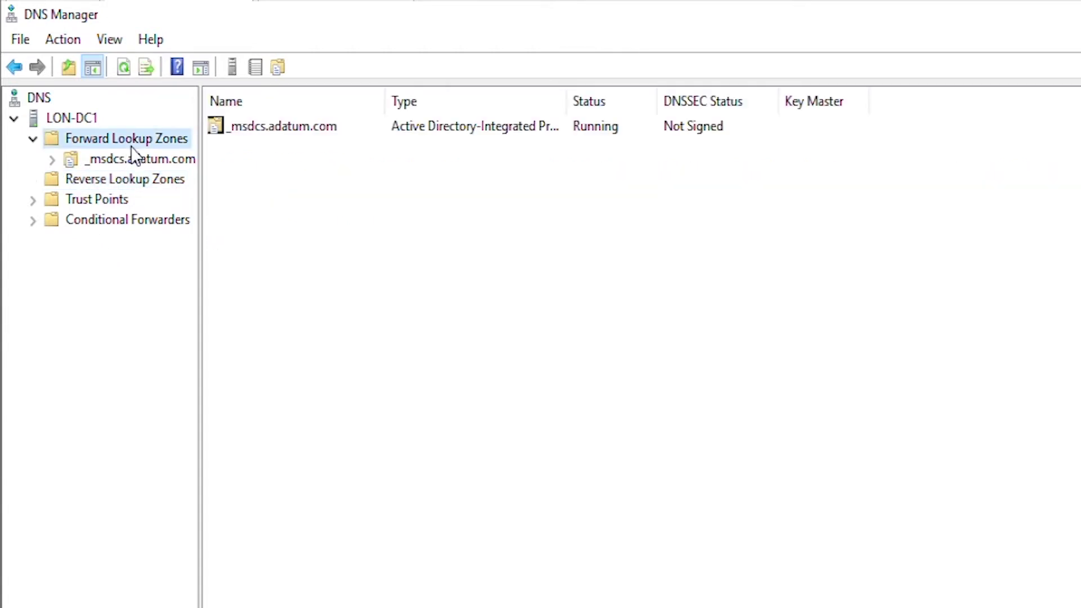
Create an AD-integrated primary forward zone adatum.com with secure-only updates and view its records.
right_click(257, 165)
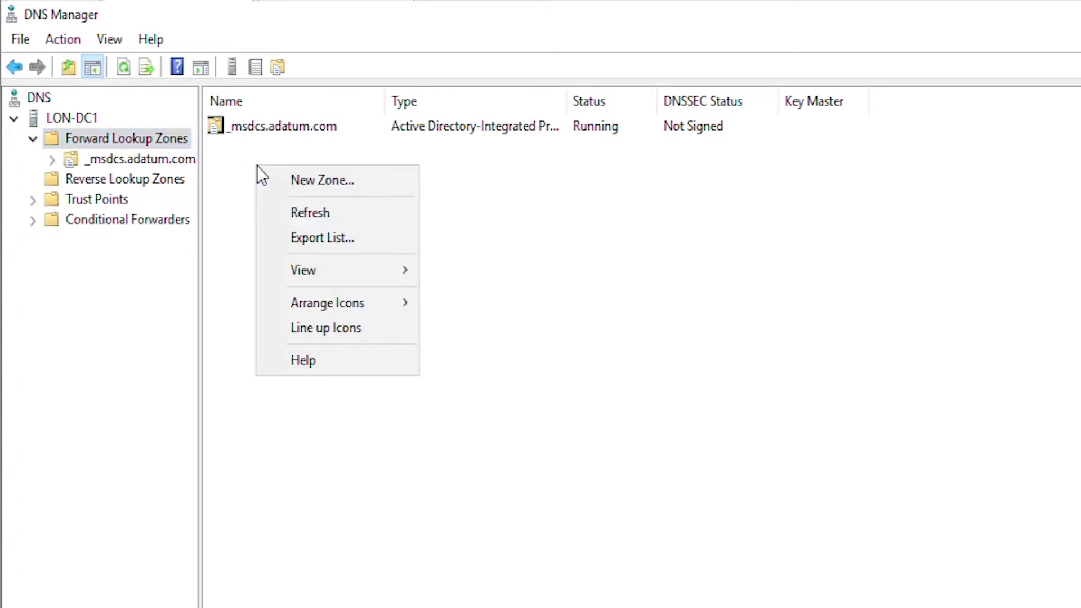
left_click(311, 180)
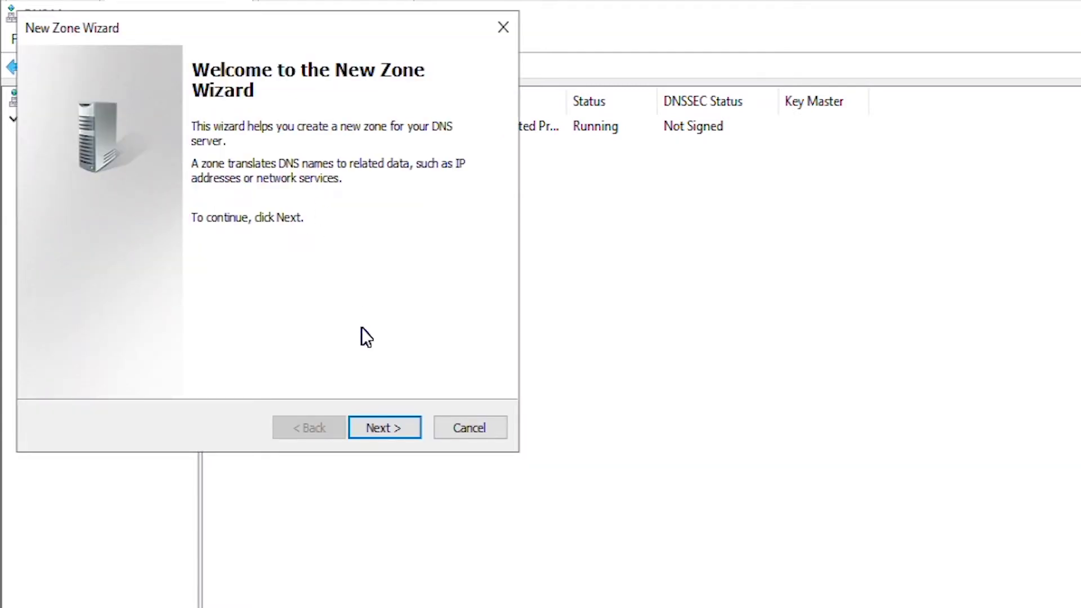
left_click(384, 435)
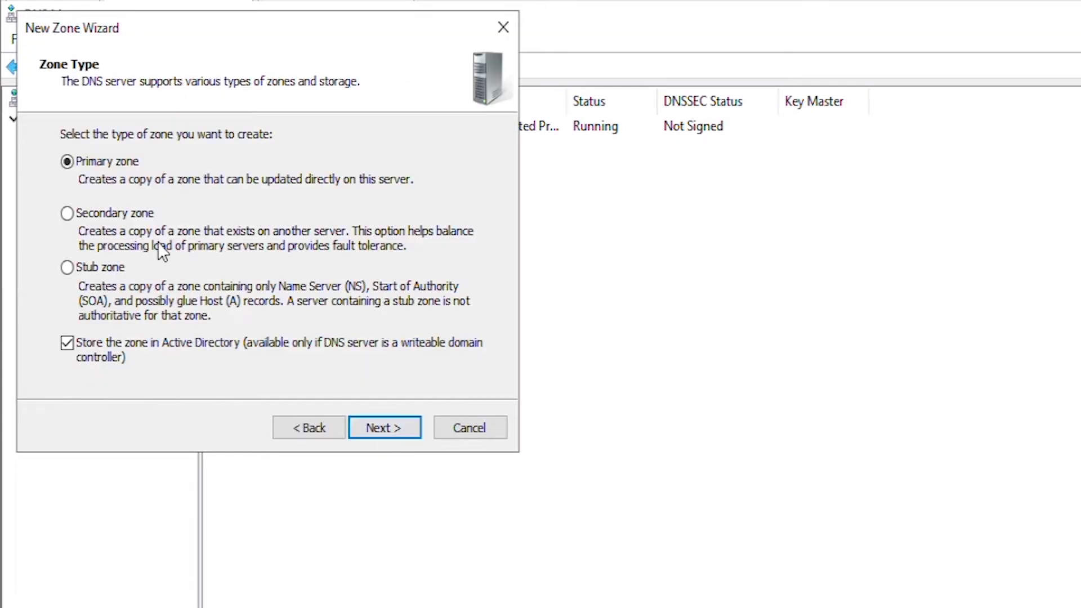
left_click(384, 427)
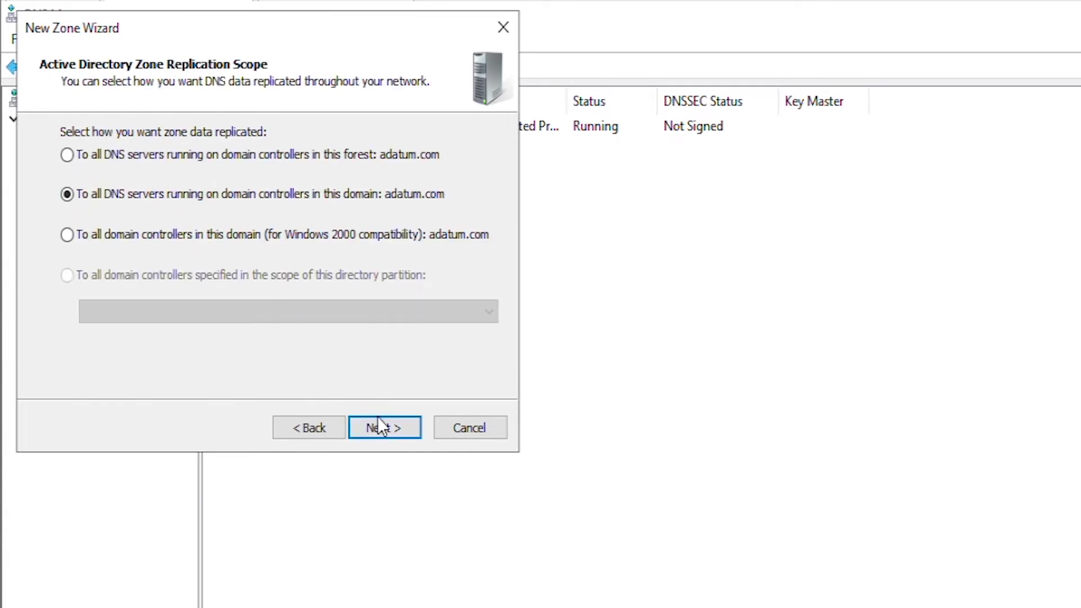
left_click(380, 428)
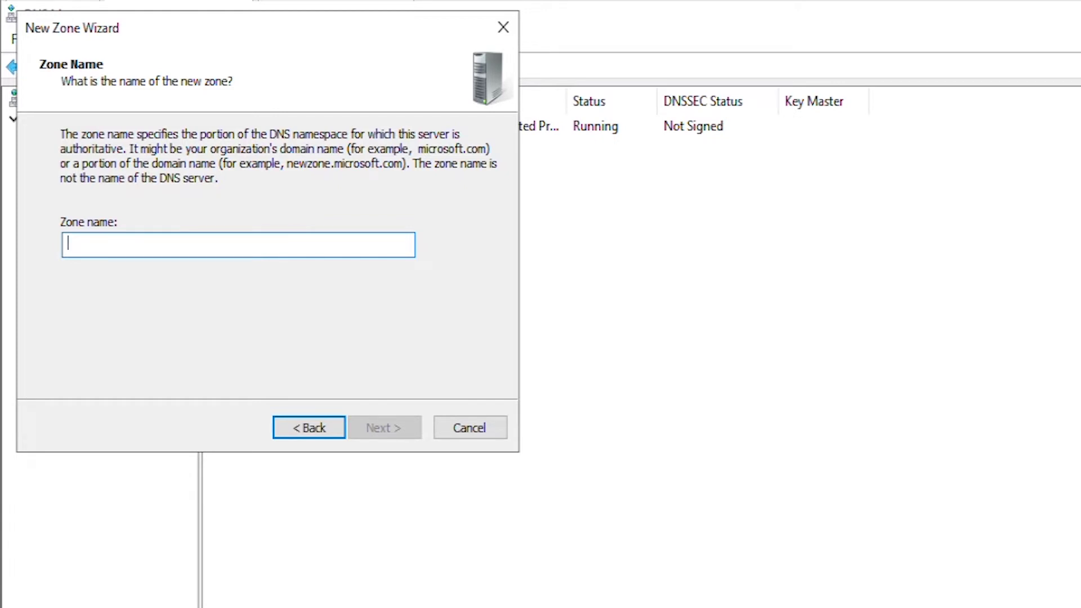
type("adatu")
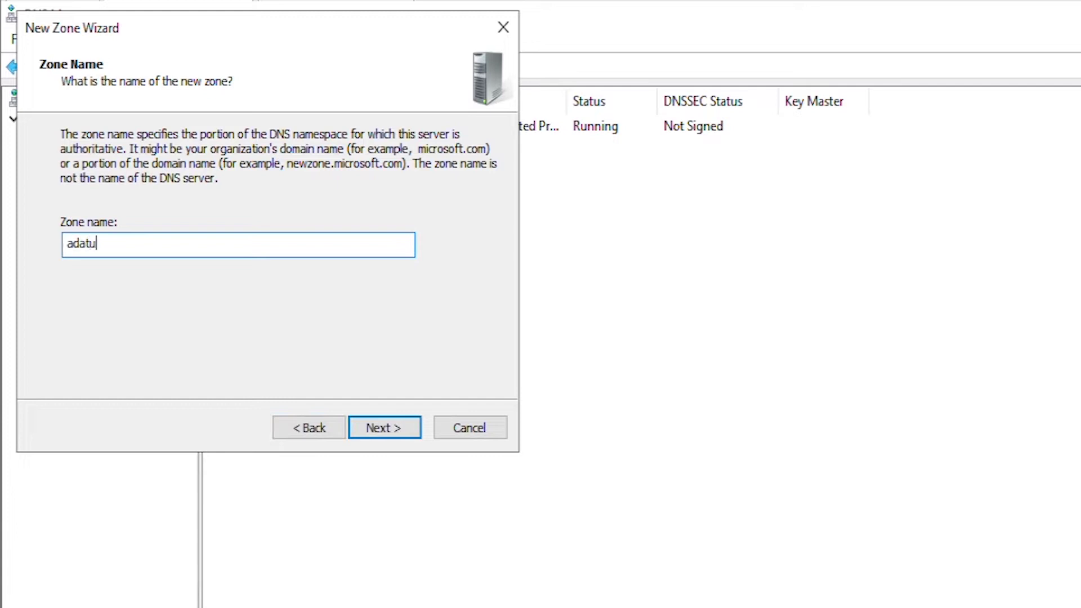
type("m.com")
left_click(389, 426)
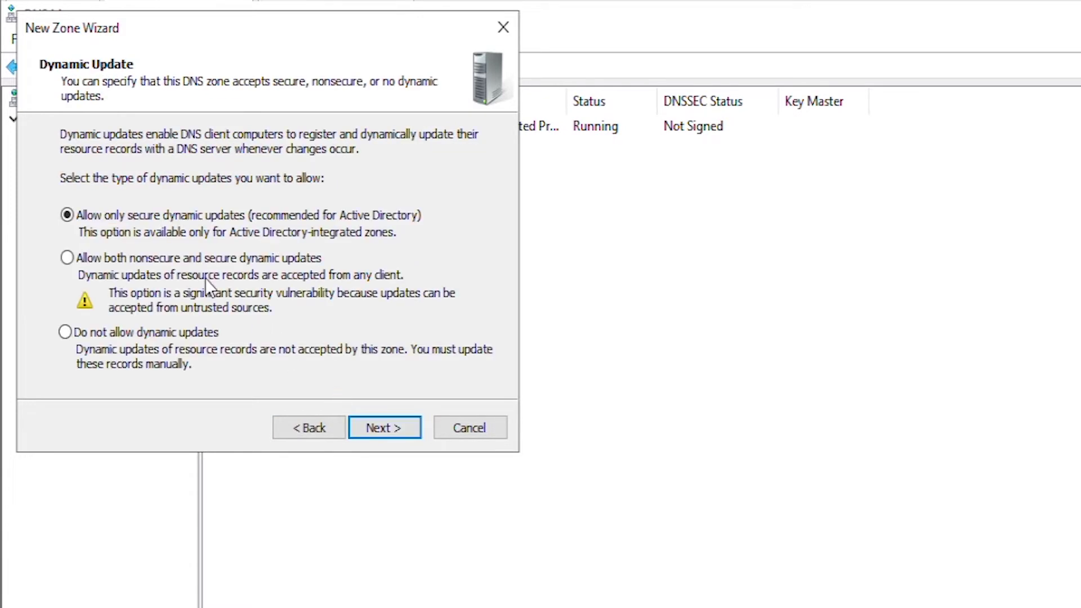
left_click(393, 429)
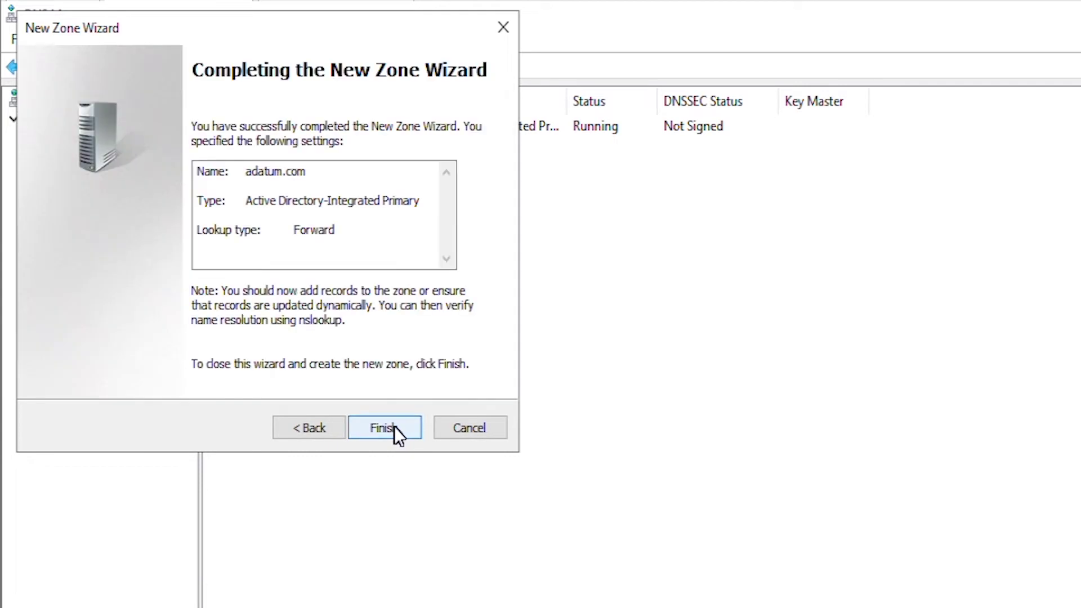
left_click(394, 434)
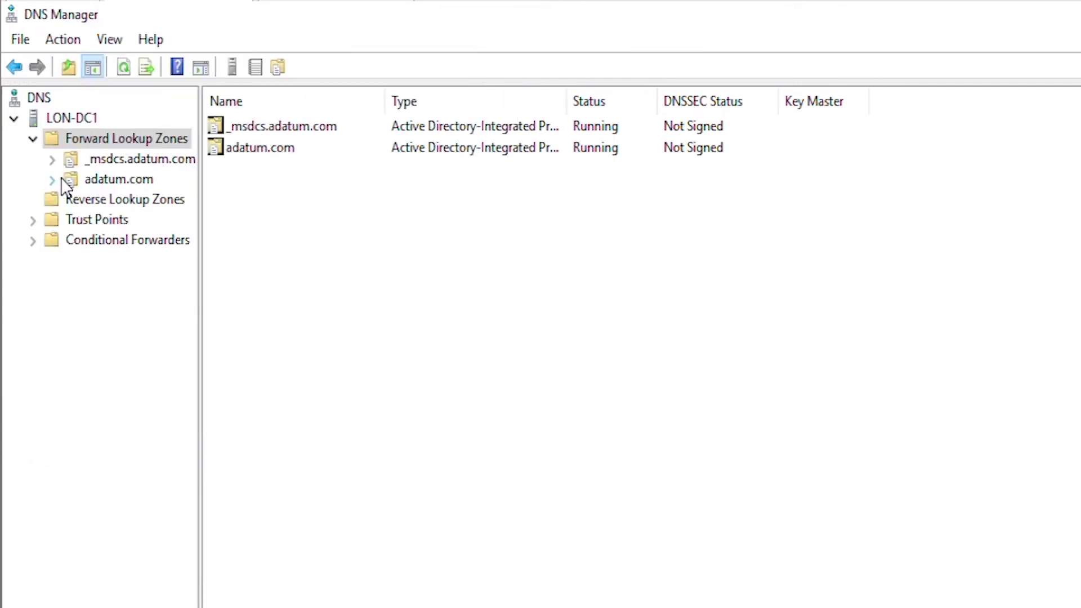
left_click(108, 181)
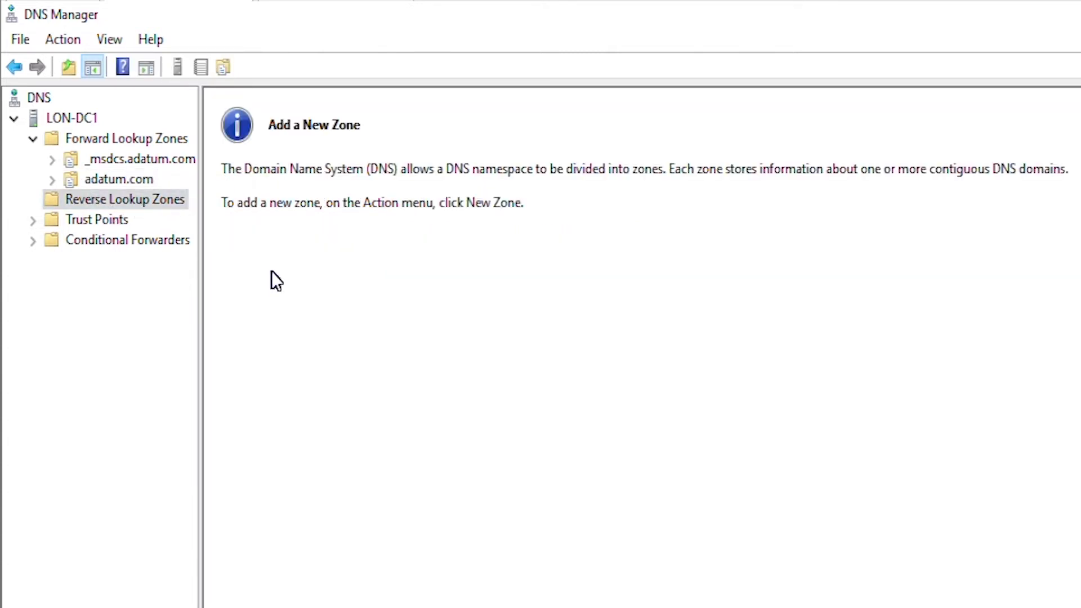
Create an AD-integrated IPv4 reverse zone for network ID 172.16.0 with secure-only updates.
right_click(113, 200)
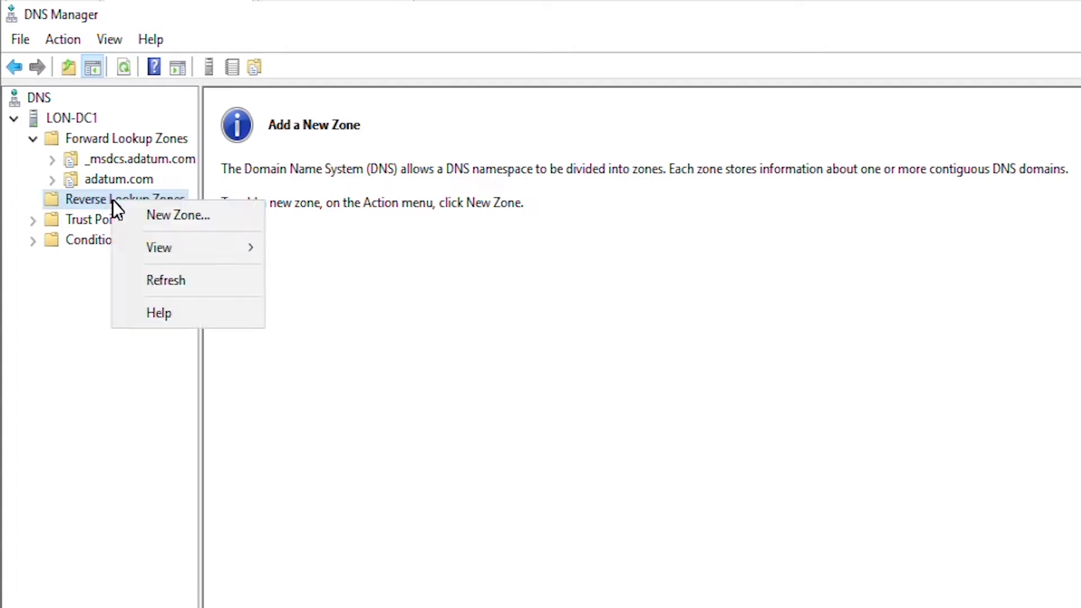
left_click(186, 216)
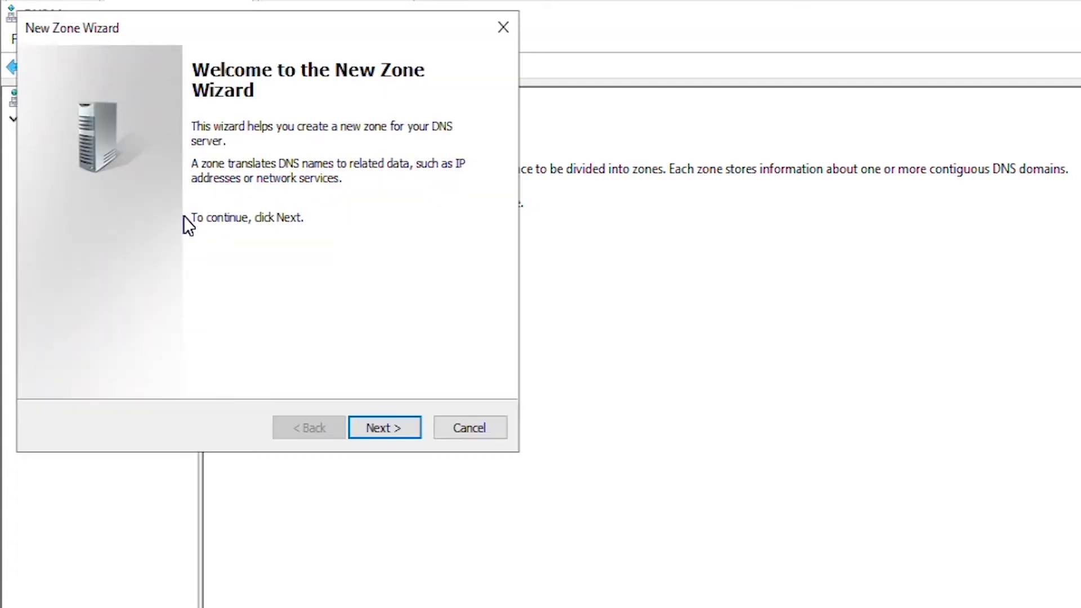
left_click(383, 429)
left_click(381, 428)
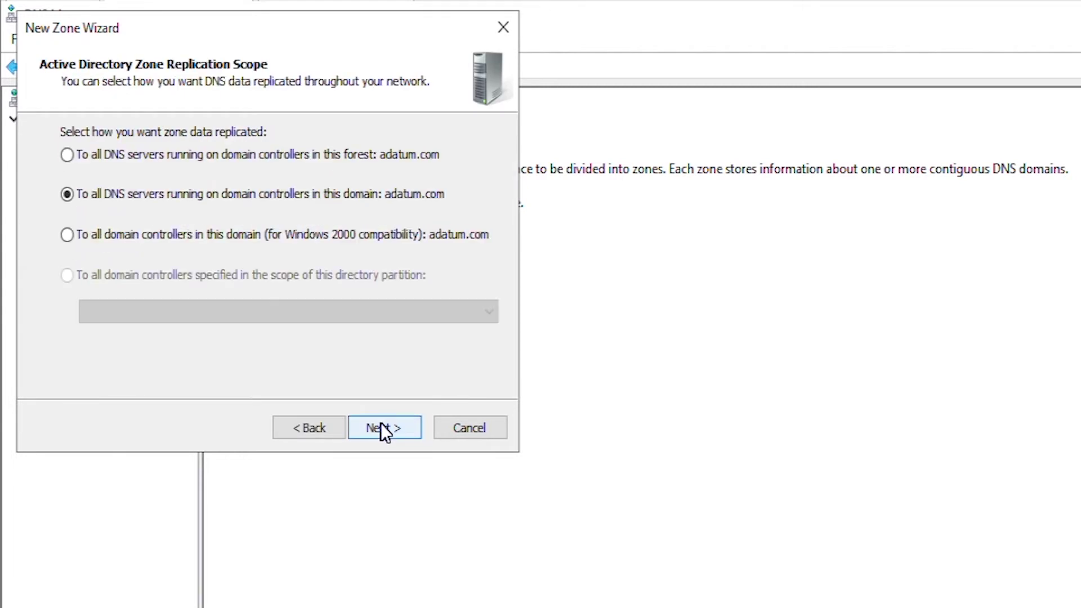
left_click(380, 428)
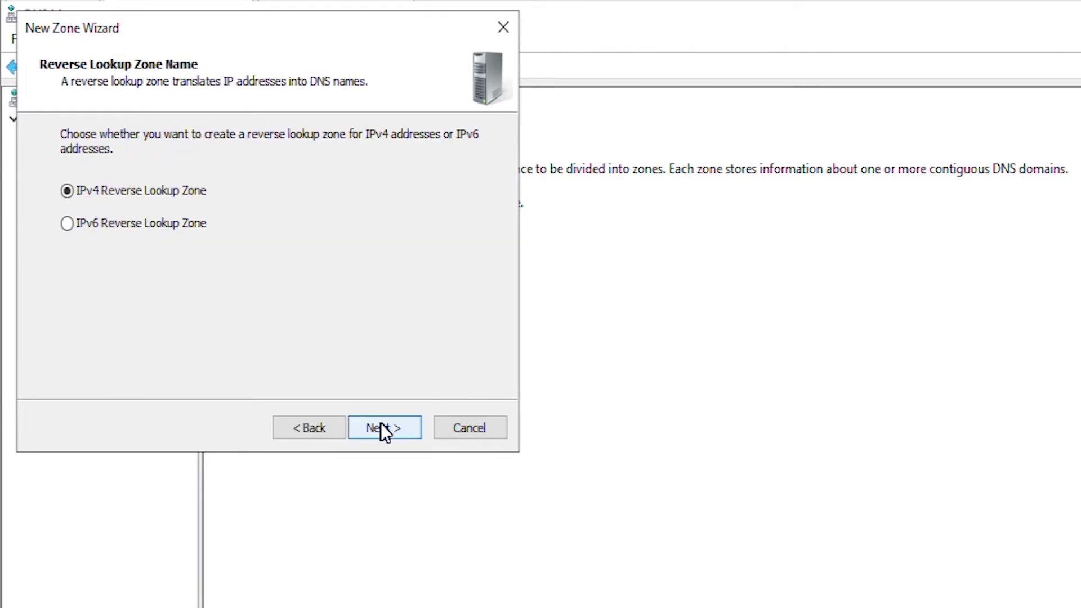
left_click(381, 427)
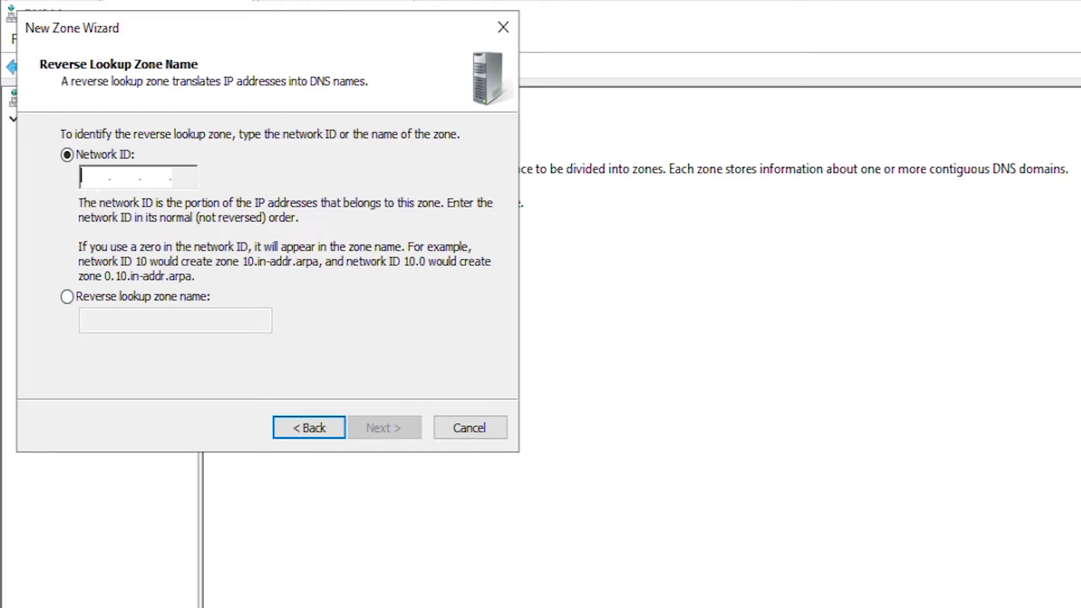
key("BackSpace")
type("17")
type("2 .16 ")
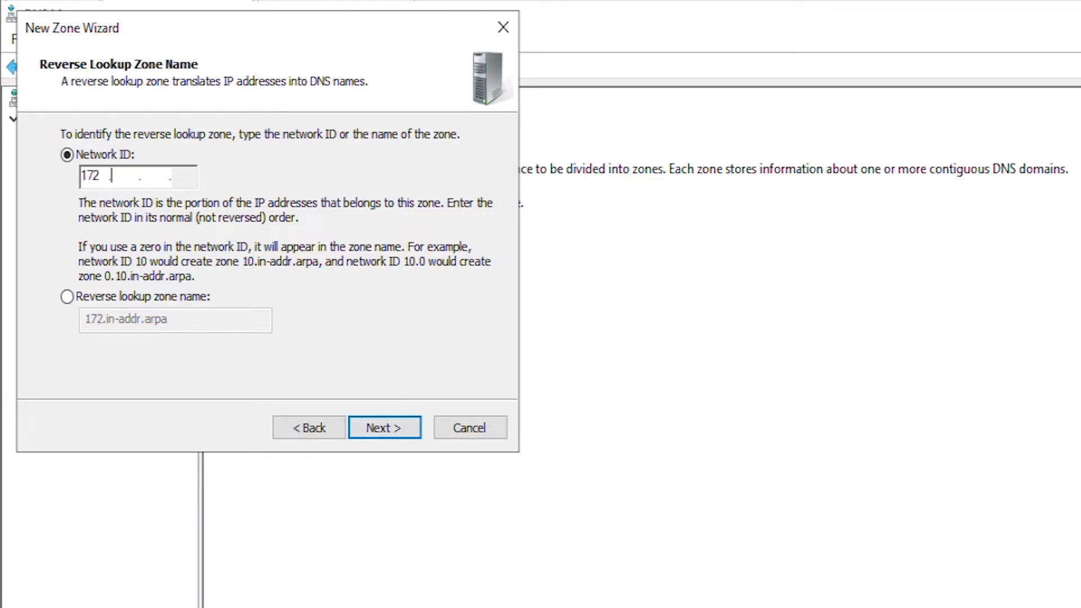
type(".0")
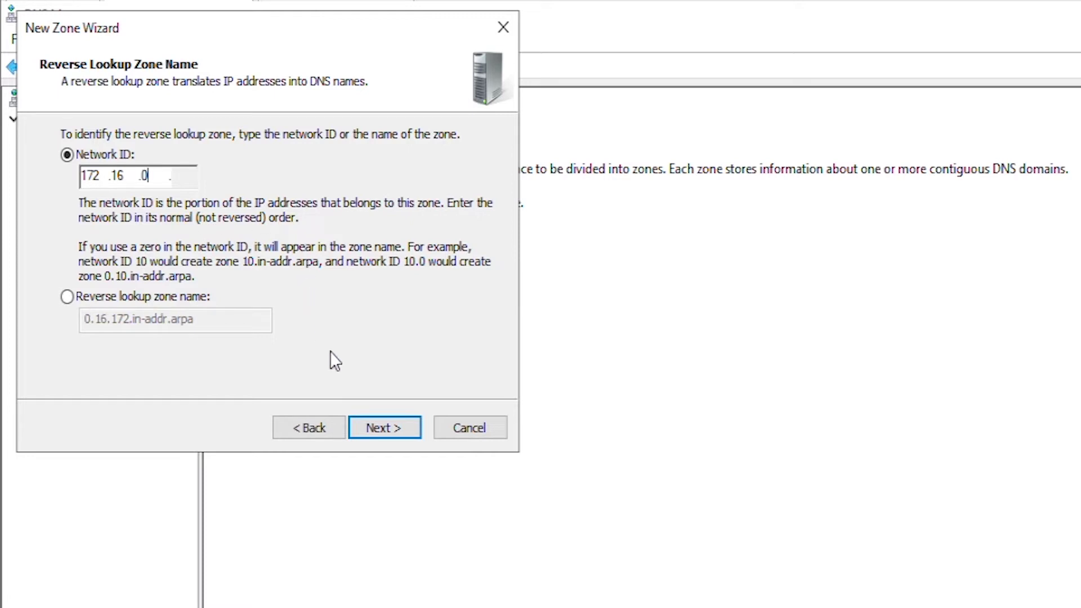
left_click(393, 426)
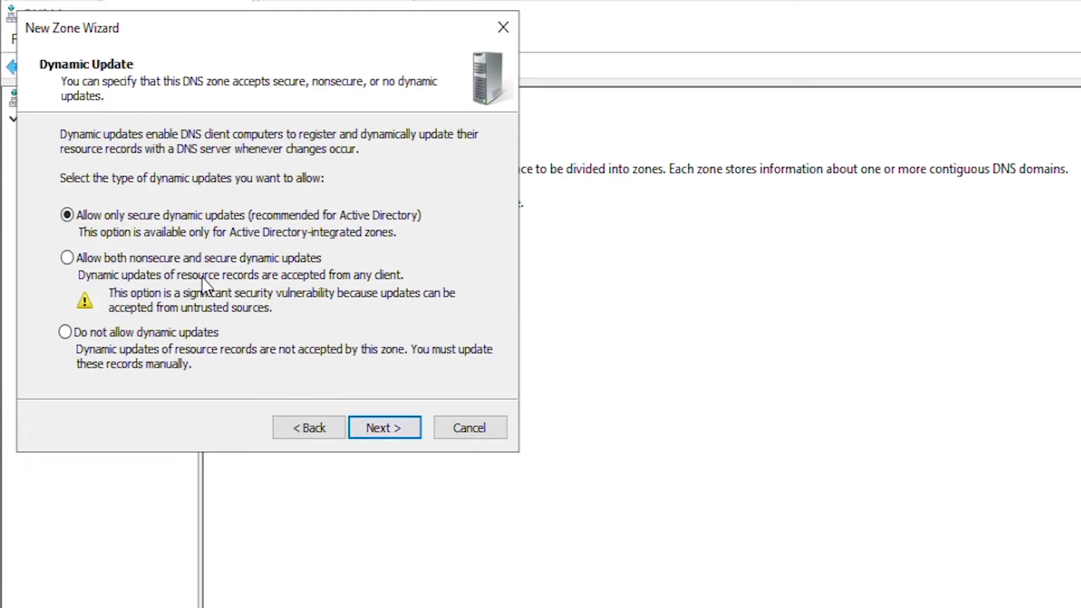
left_click(380, 425)
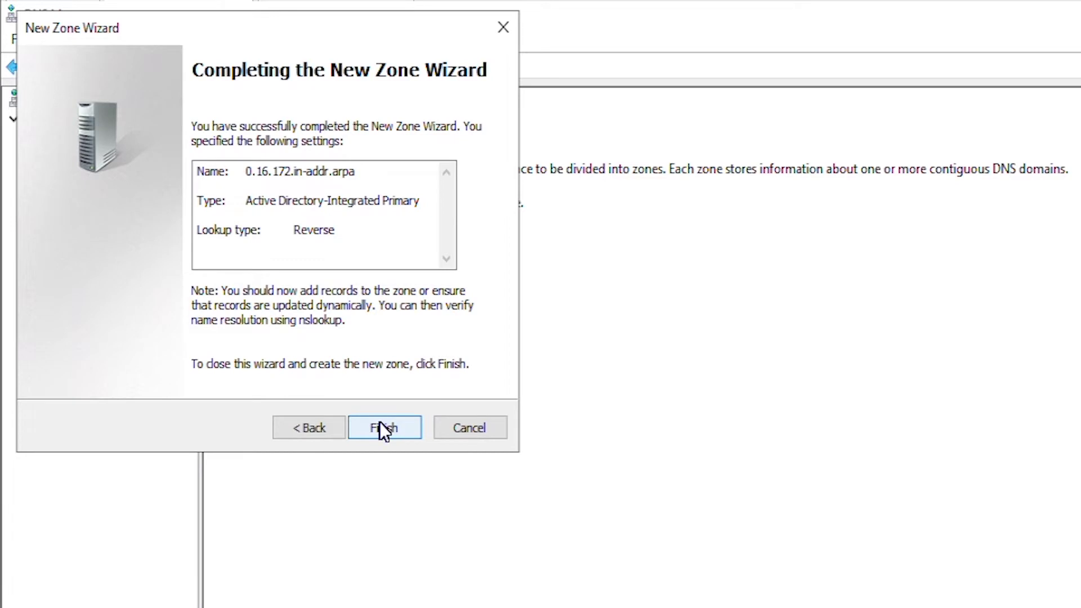
left_click(380, 426)
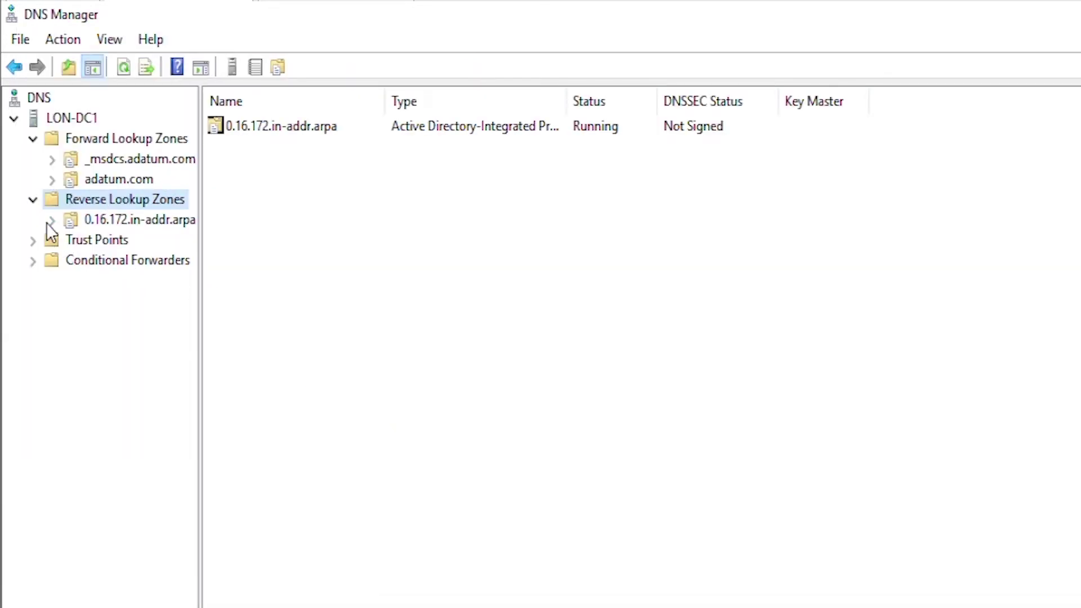
Compare the 0.16.172.in-addr.arpa zone's SOA/NS records with adatum.com's, including lon-dc1 at 172.16.0.10.
left_click(67, 221)
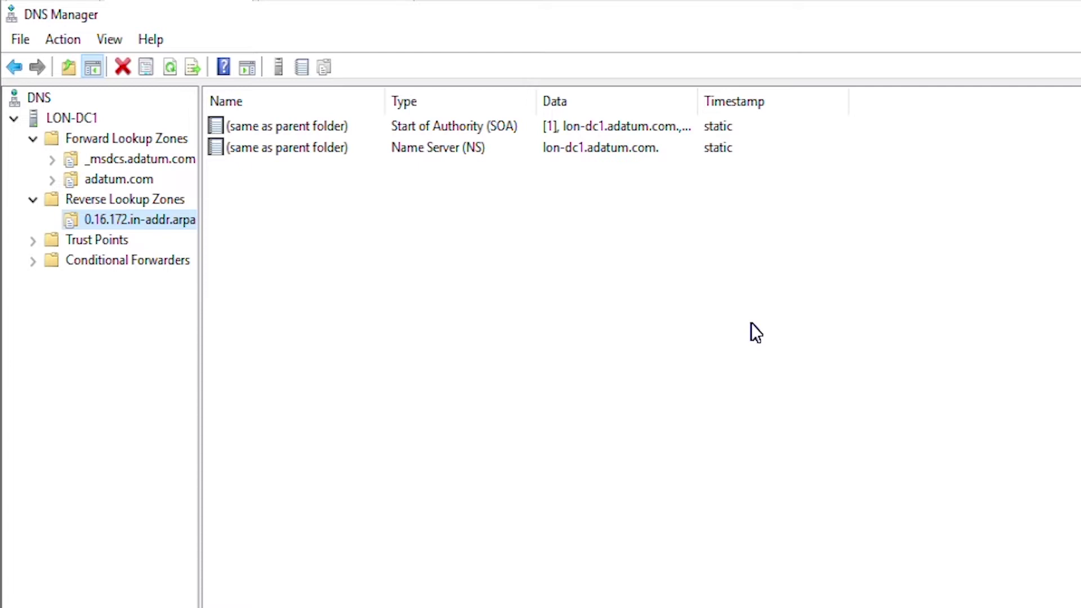
left_click(379, 365)
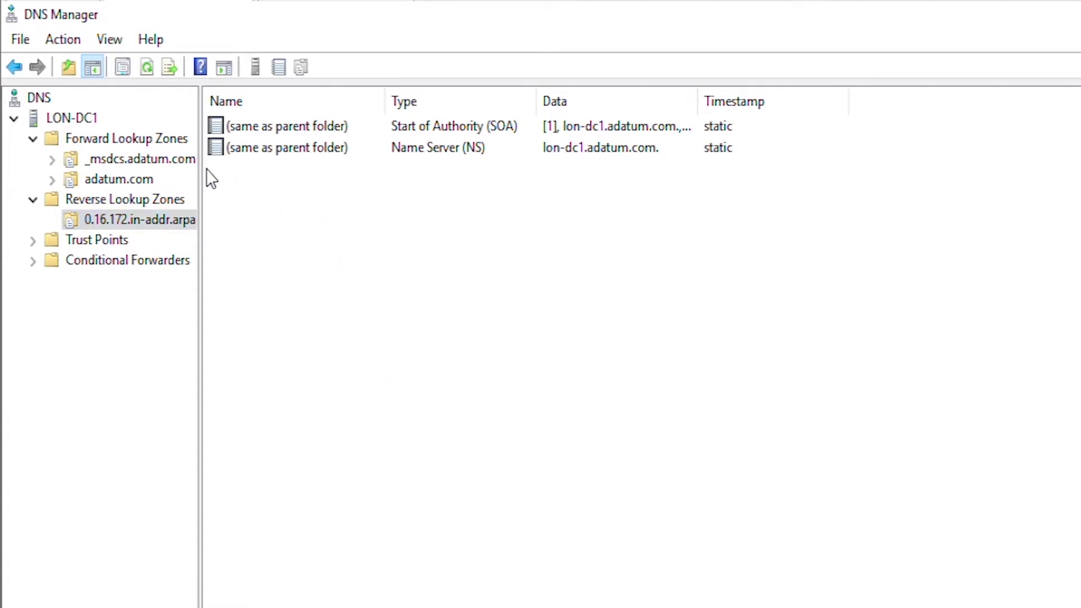
left_click(113, 182)
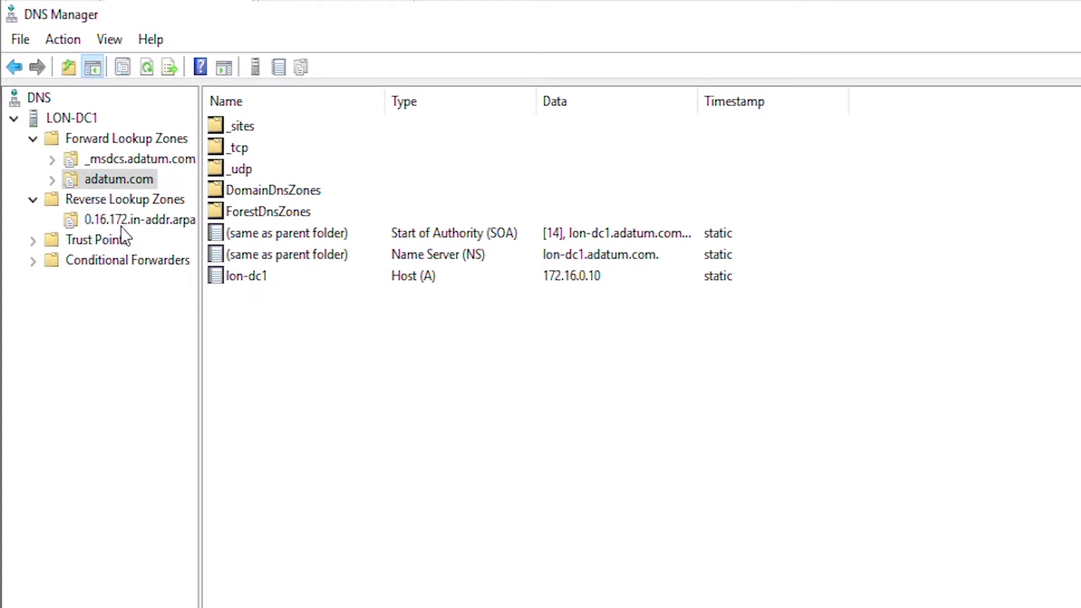
left_click(166, 223)
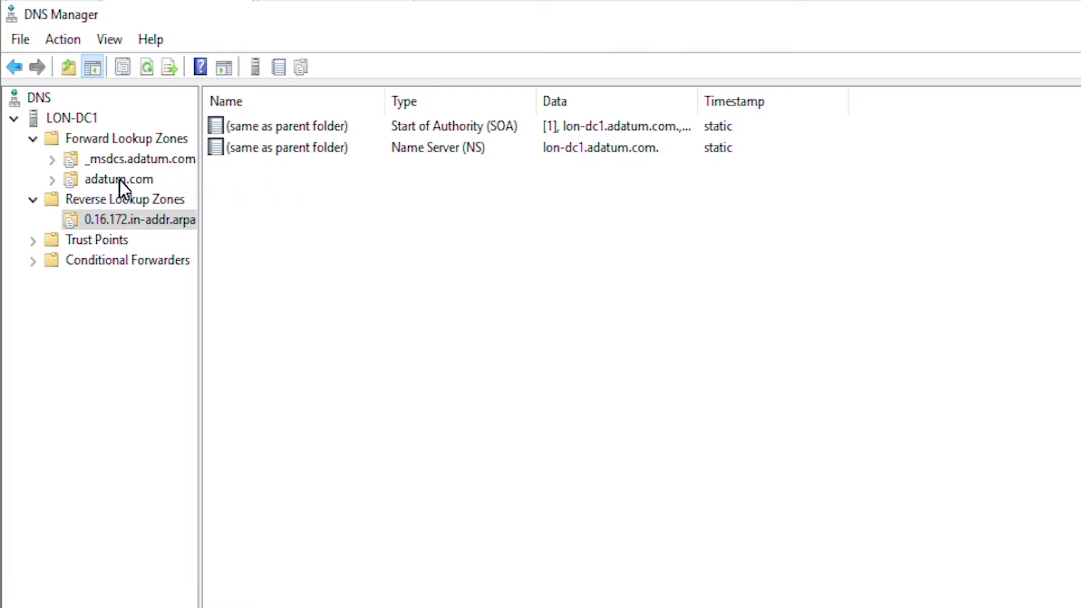
left_click(136, 171)
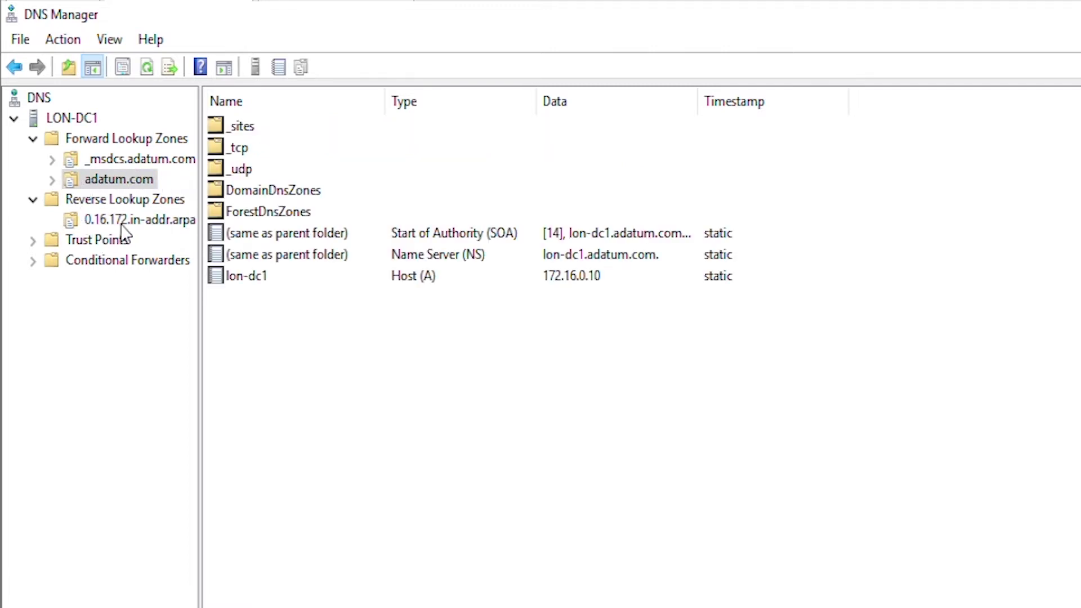
Enable 'Update associated pointer (PTR) record' on the lon-dc1 host record.
right_click(257, 276)
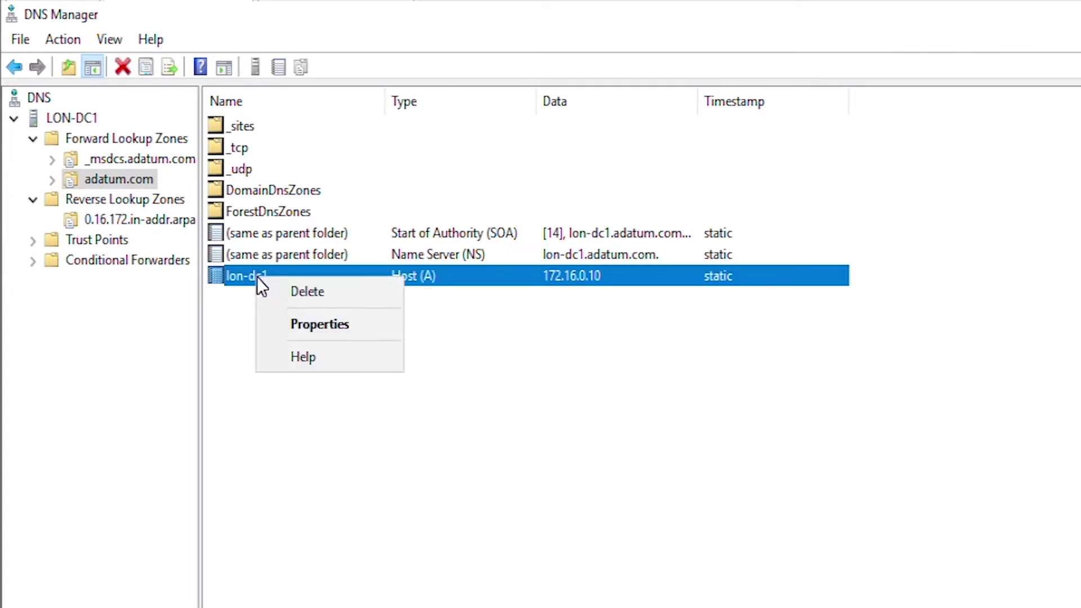
left_click(327, 324)
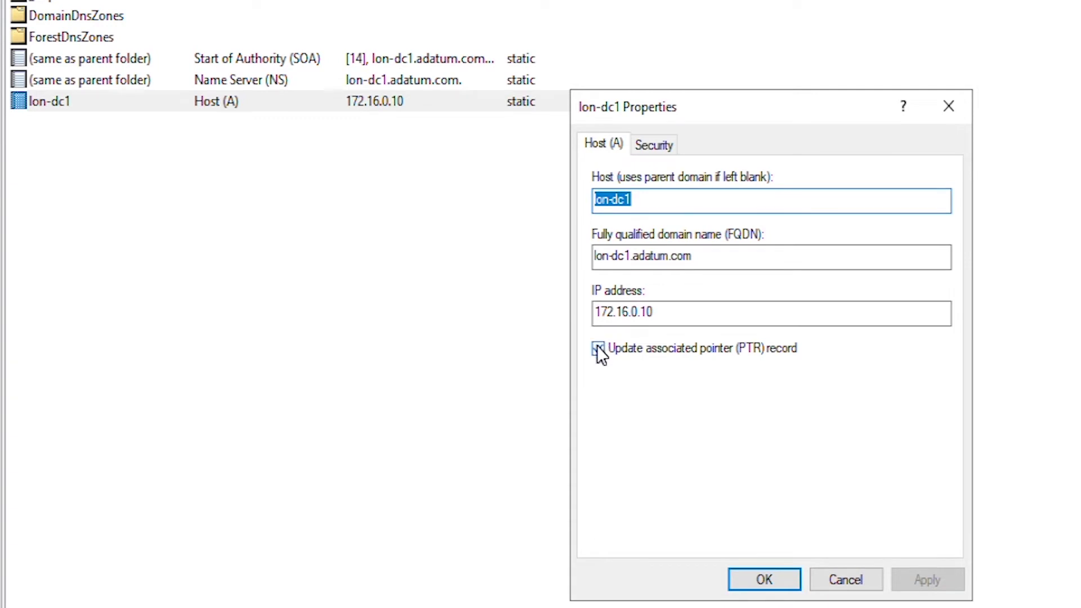
left_click(599, 349)
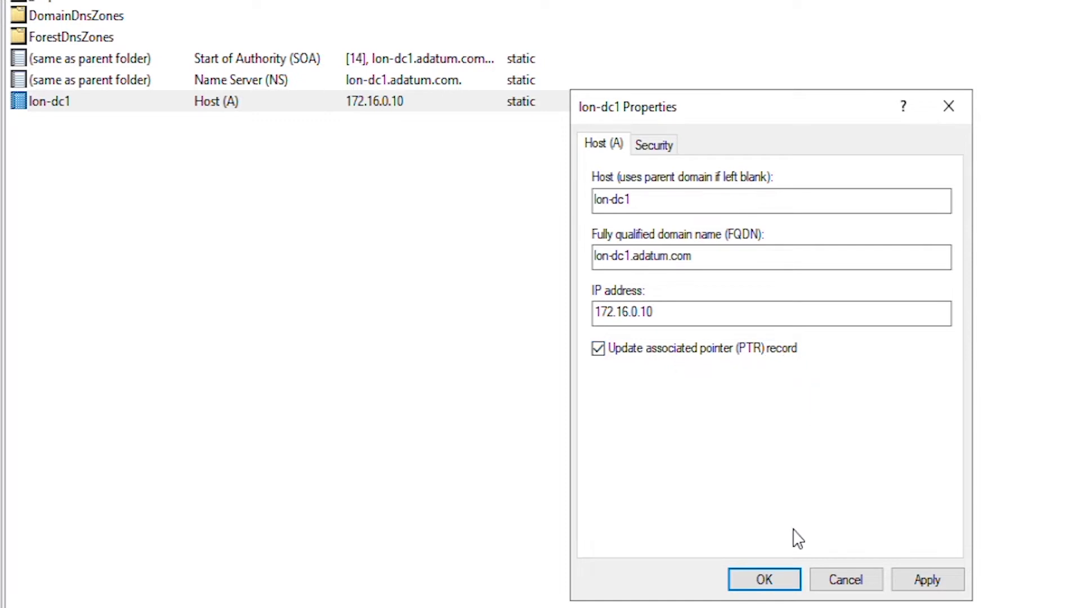
left_click(926, 581)
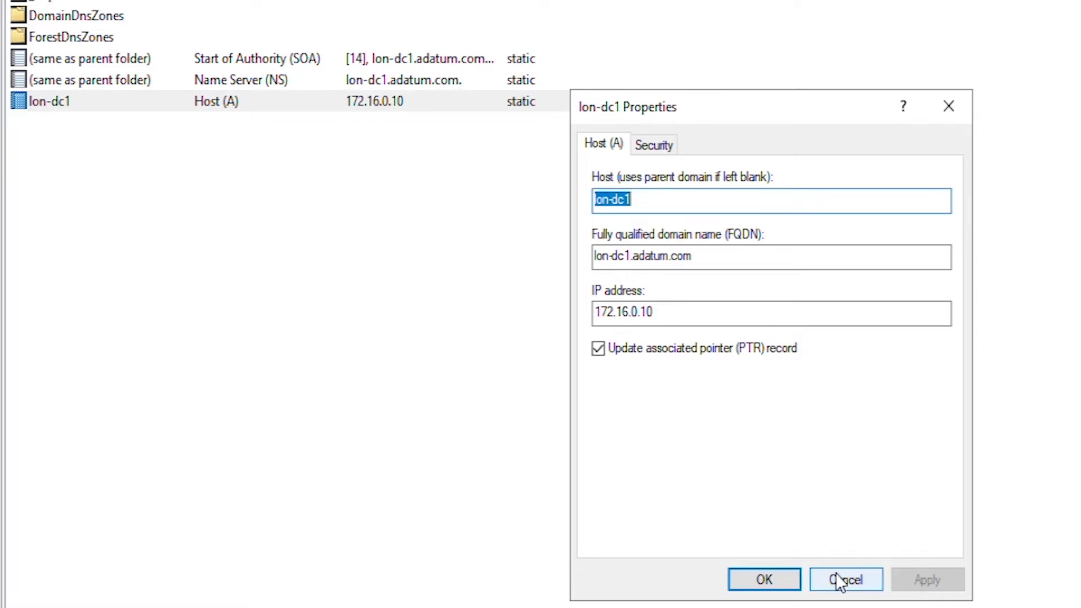
left_click(764, 579)
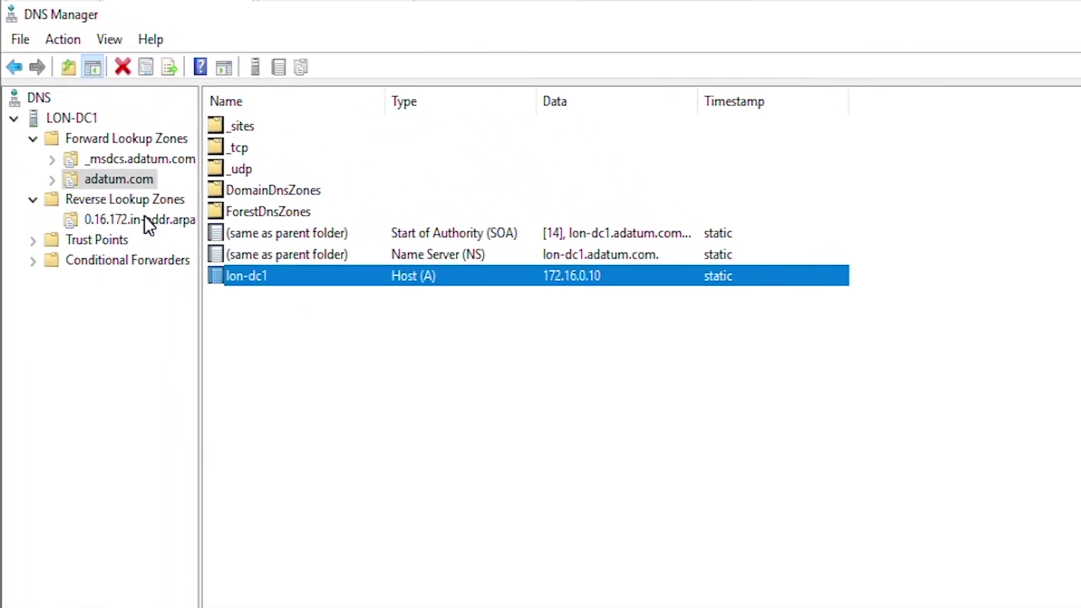
Refresh the 0.16.172.in-addr.arpa zone to show lon-dc1's PTR record, then return to adatum.com.
left_click(135, 210)
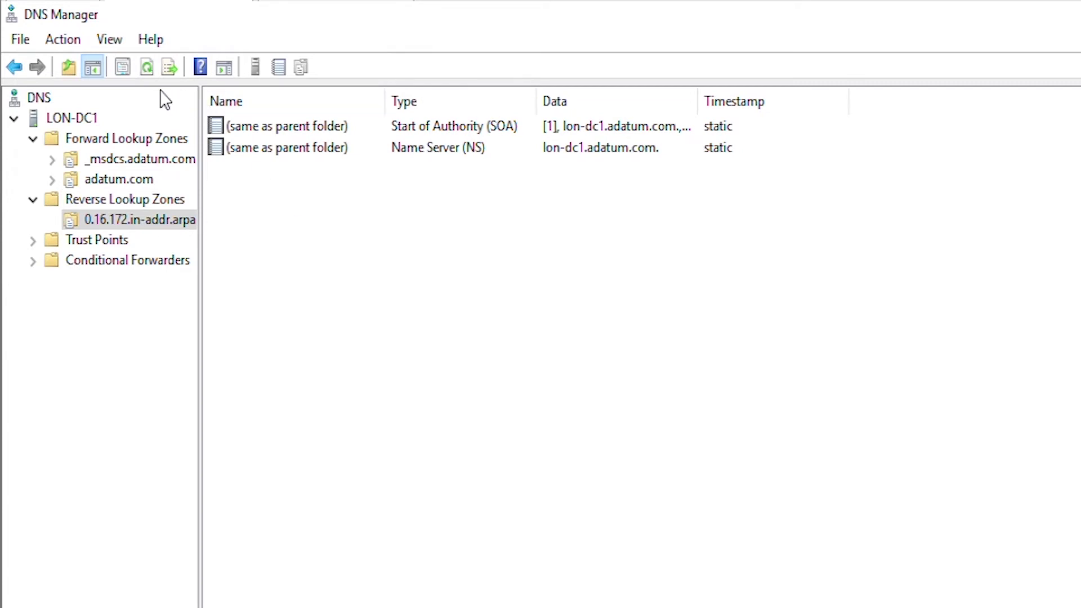
left_click(147, 68)
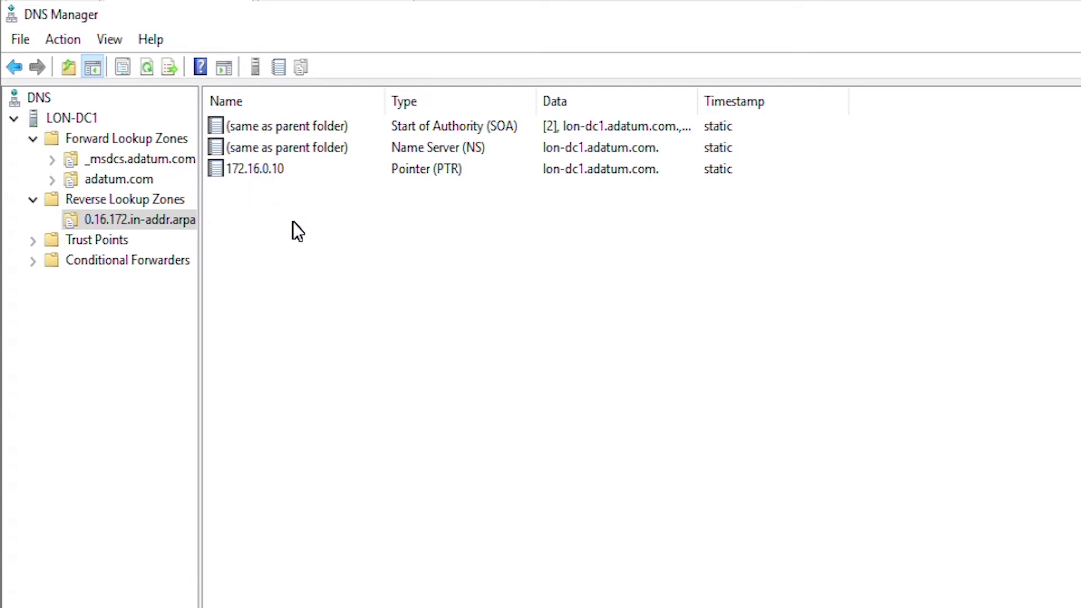
left_click(135, 178)
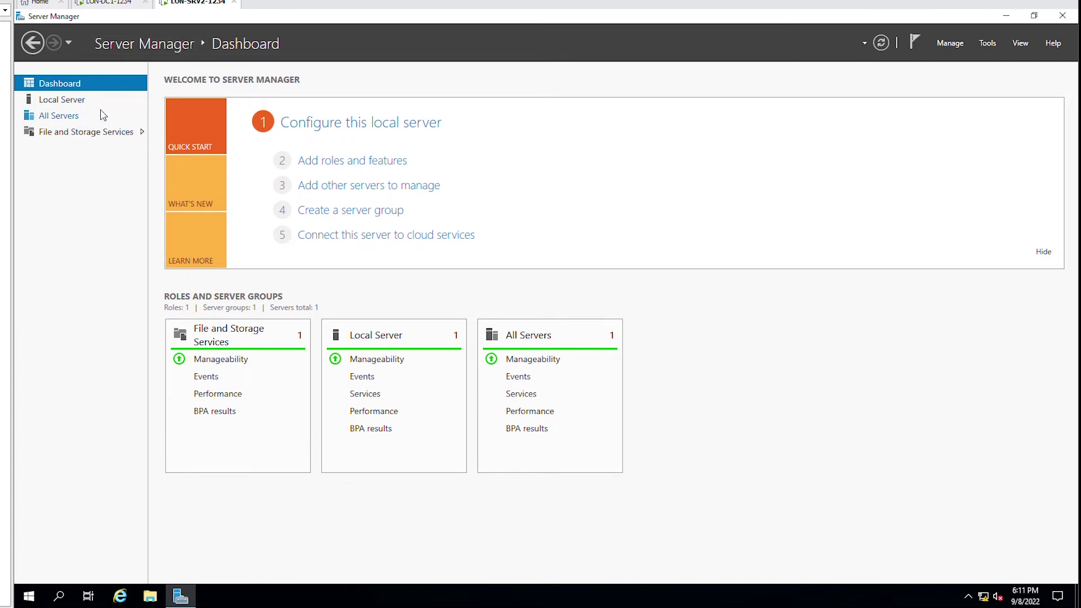
Confirm LON-SRV2's address is 172.16.0.12, then switch back to LON-DC1.
left_click(75, 101)
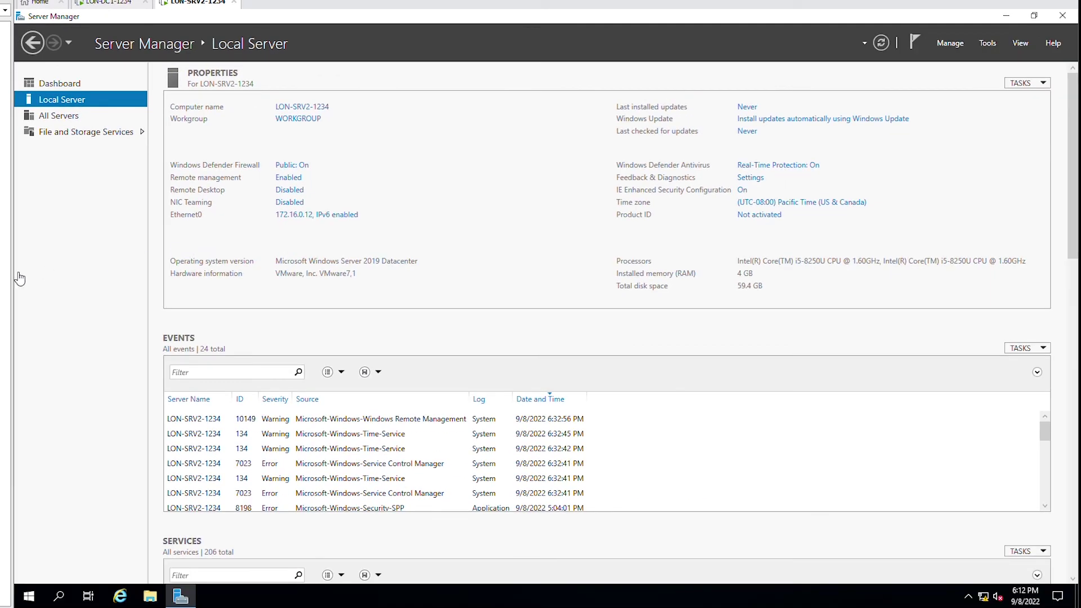
left_click(6, 299)
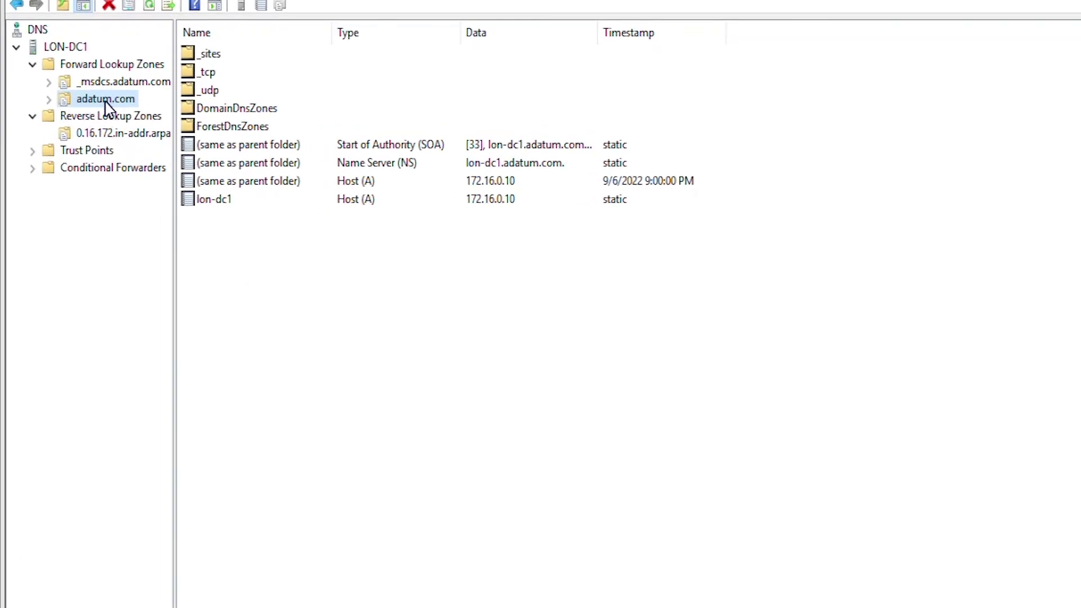
Add host record LON-SRV2-1234 at 172.16.0.12 to adatum.com with its PTR record.
right_click(108, 108)
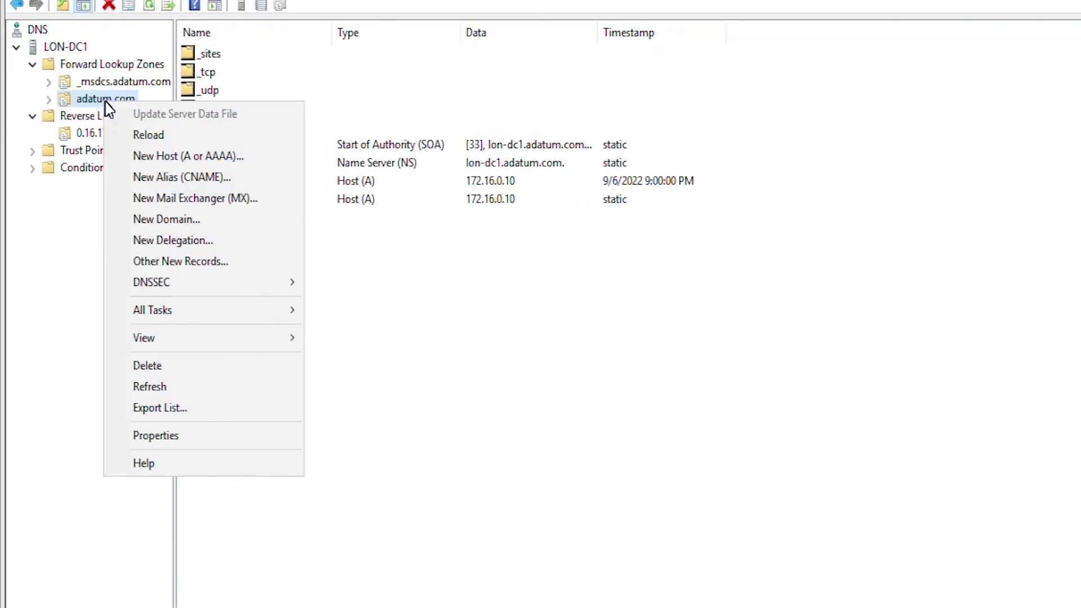
left_click(198, 161)
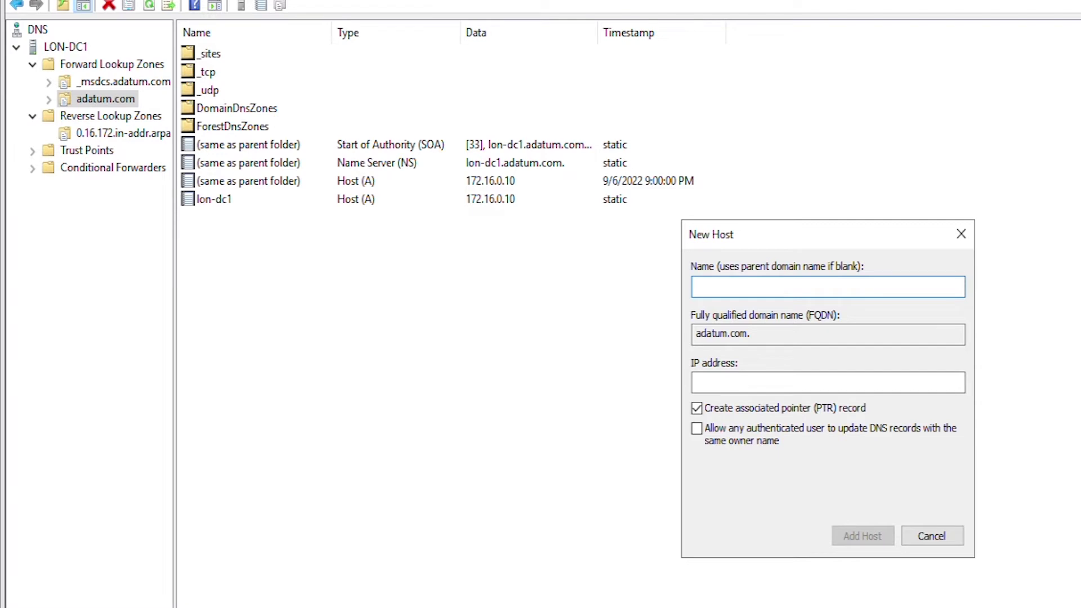
type("LON")
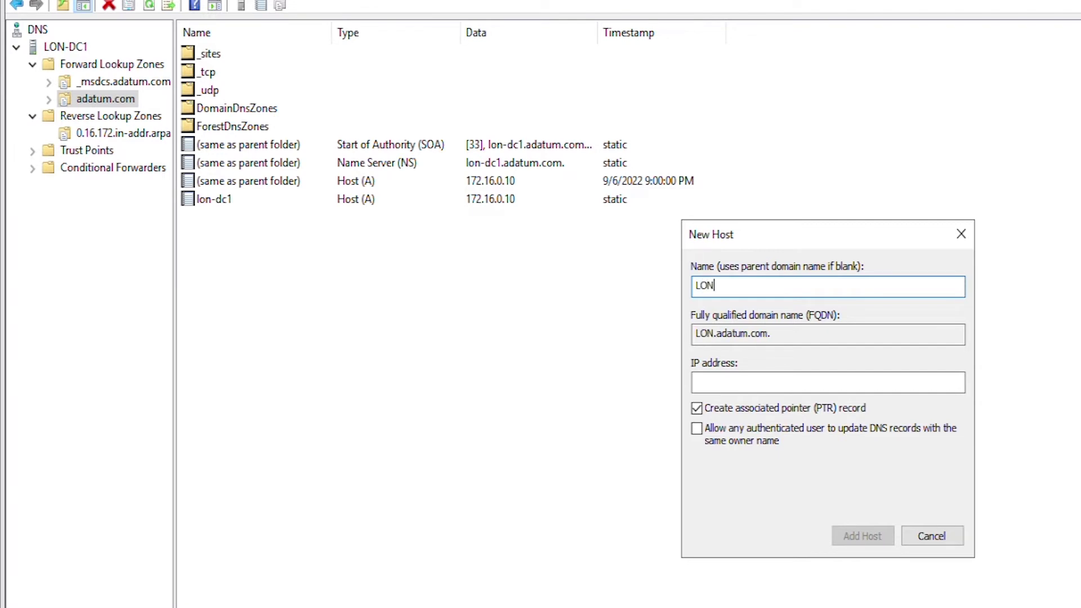
type("-SRV2-1234")
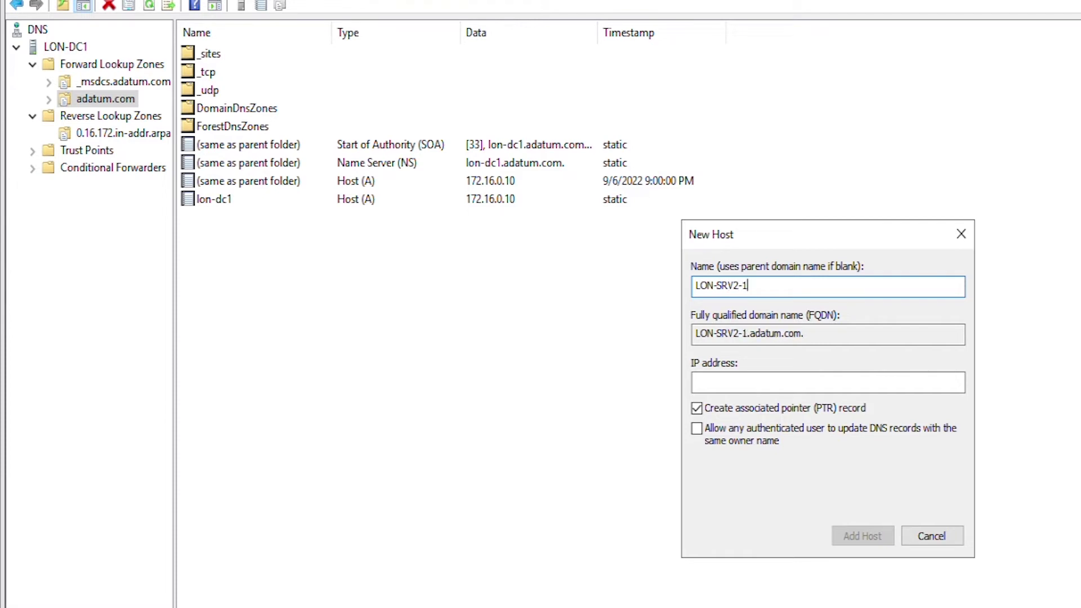
left_click(699, 383)
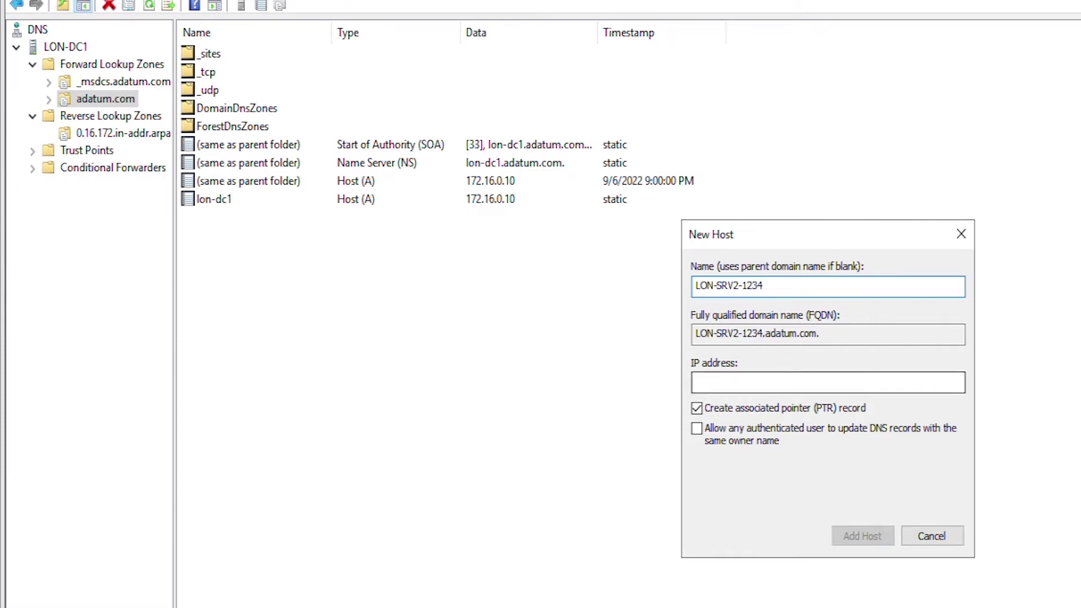
type("1")
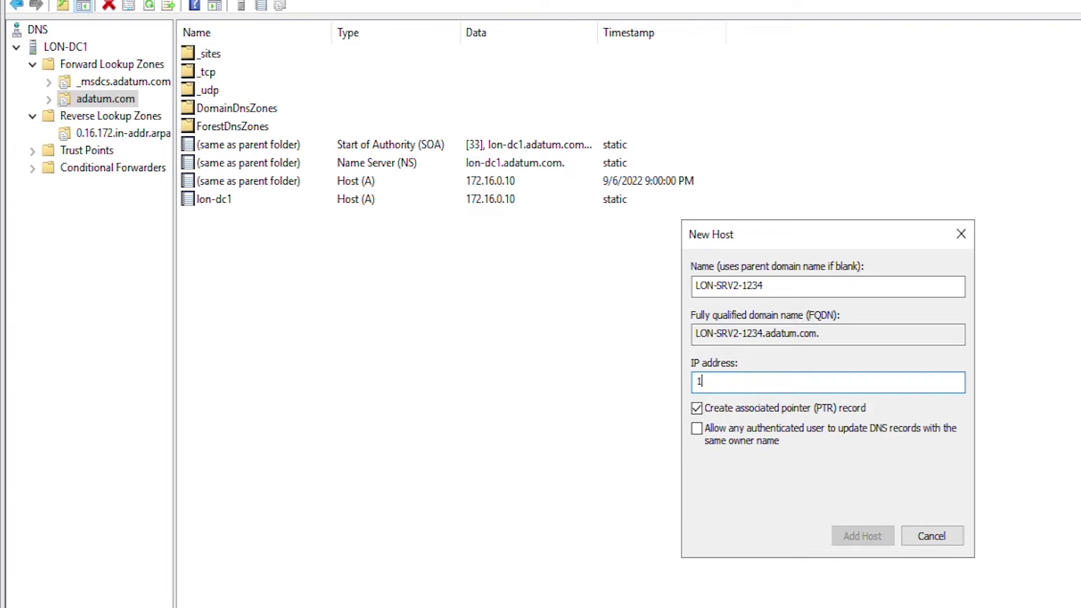
type("72.16.0.12")
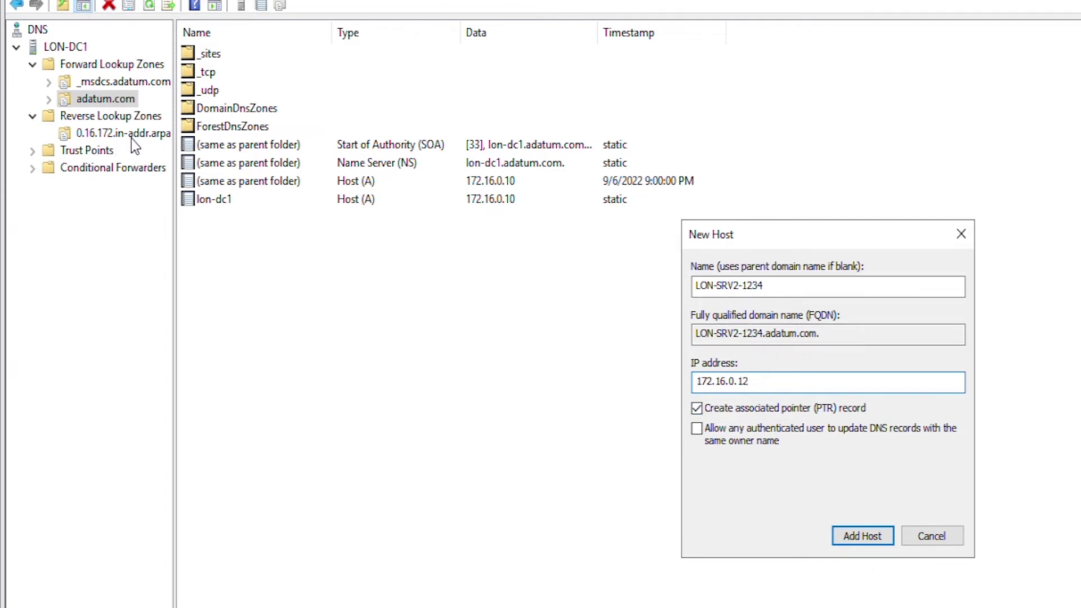
left_click(873, 538)
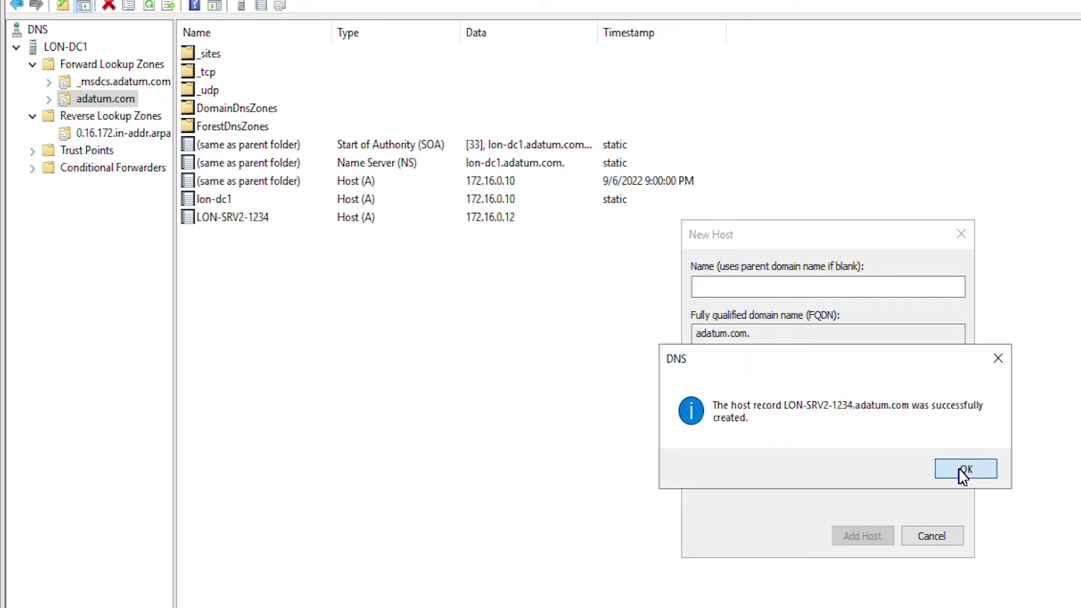
left_click(964, 469)
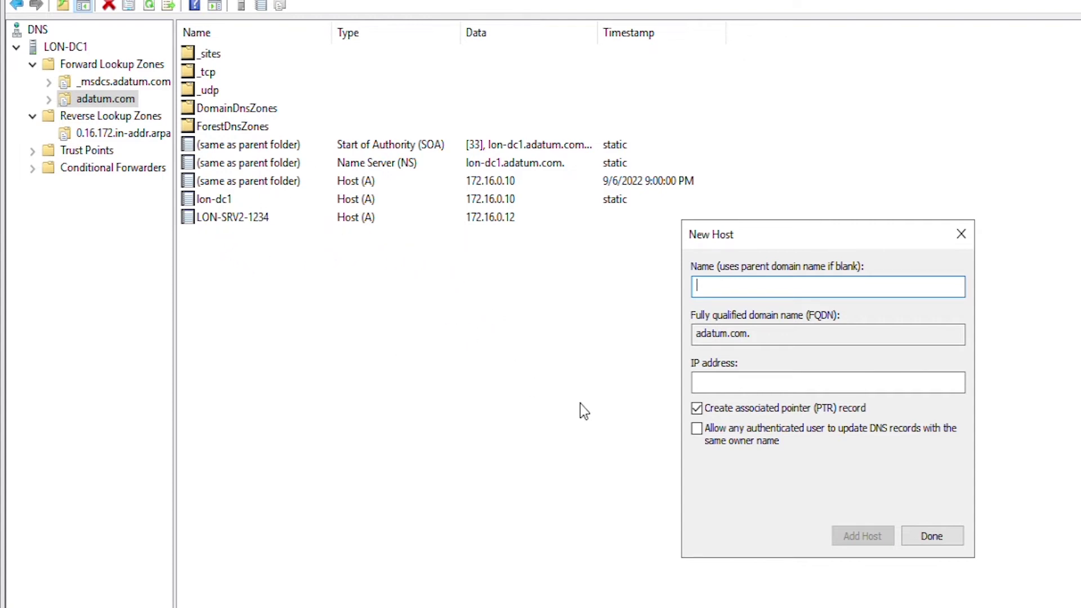
Refresh the reverse zone to confirm the 172.16.0.12 PTR for LON-SRV2-1234, then return to adatum.com.
left_click(930, 536)
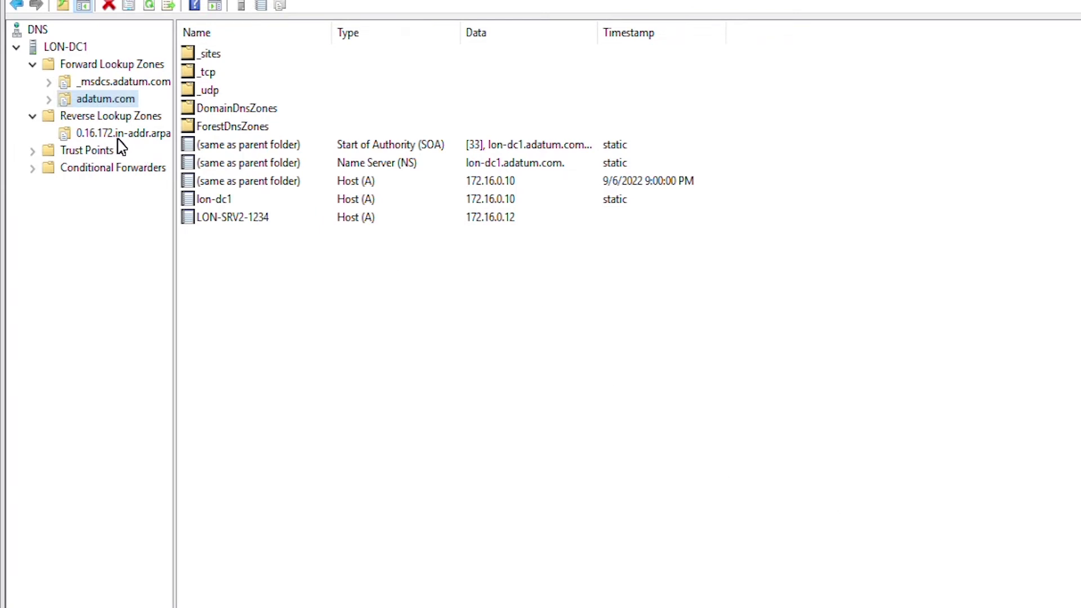
left_click(135, 134)
left_click(244, 139)
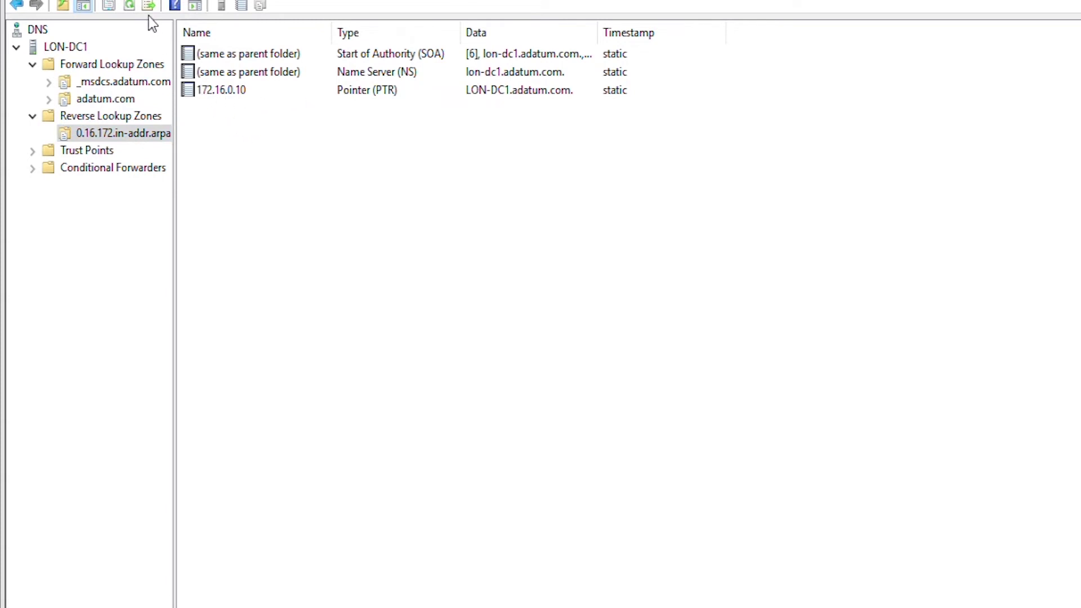
left_click(130, 6)
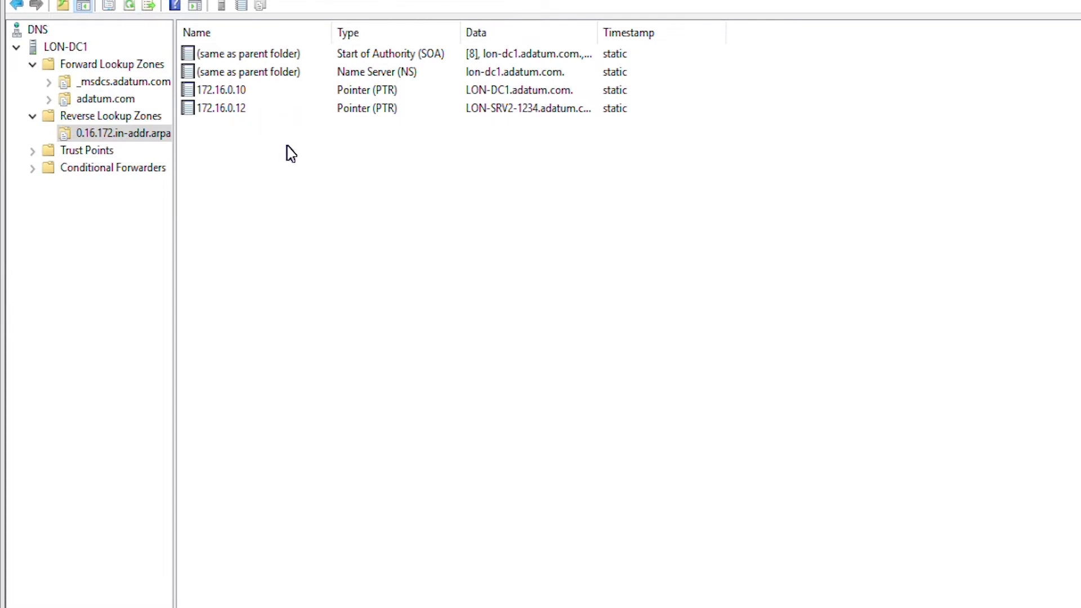
key("Up")
key("Up")
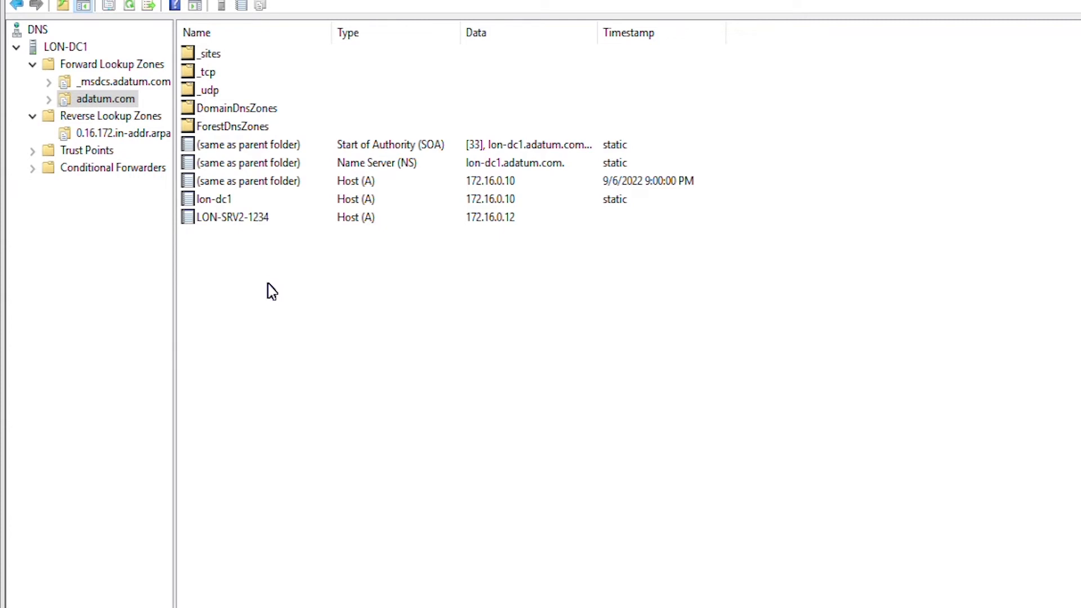
right_click(239, 271)
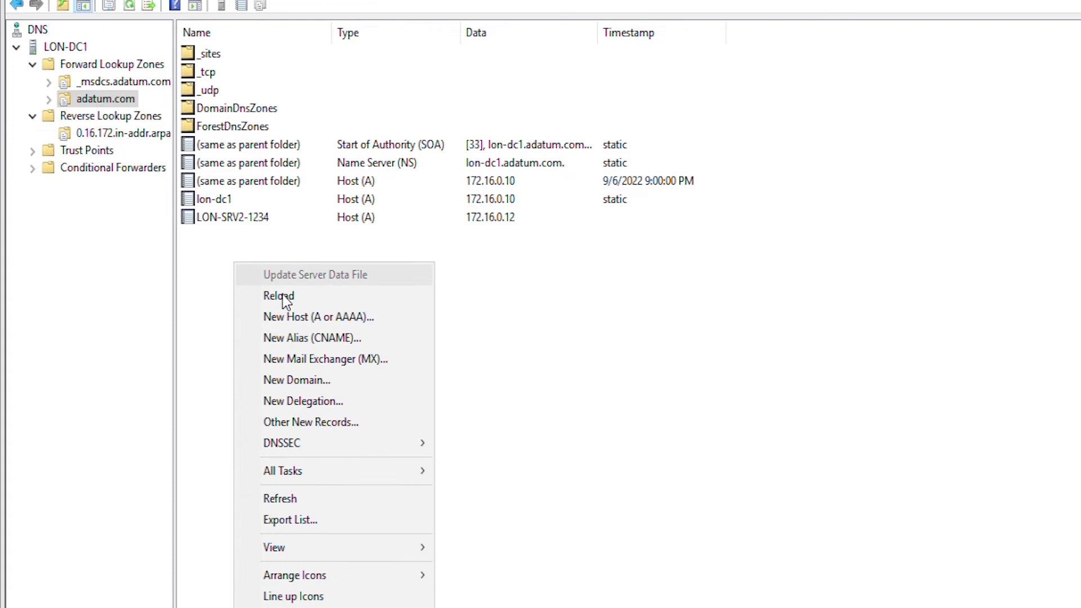
left_click(316, 344)
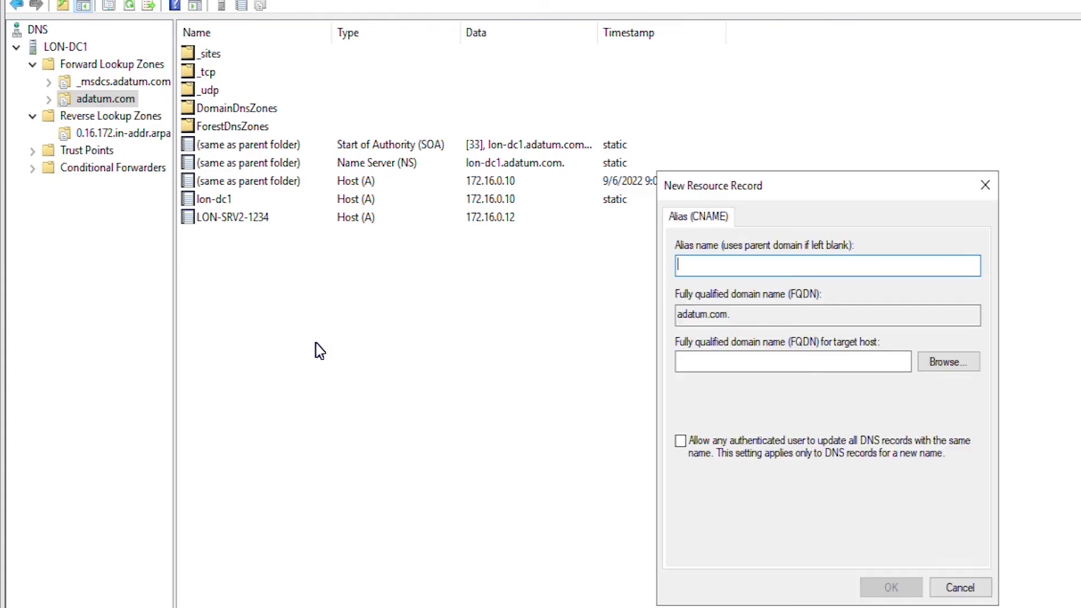
type("www")
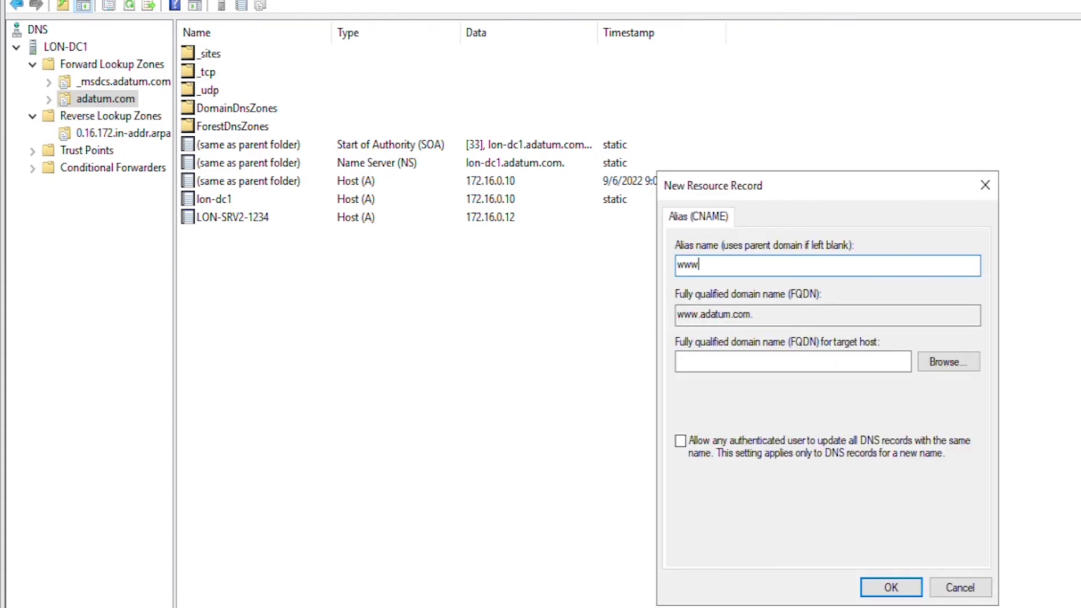
left_click(793, 362)
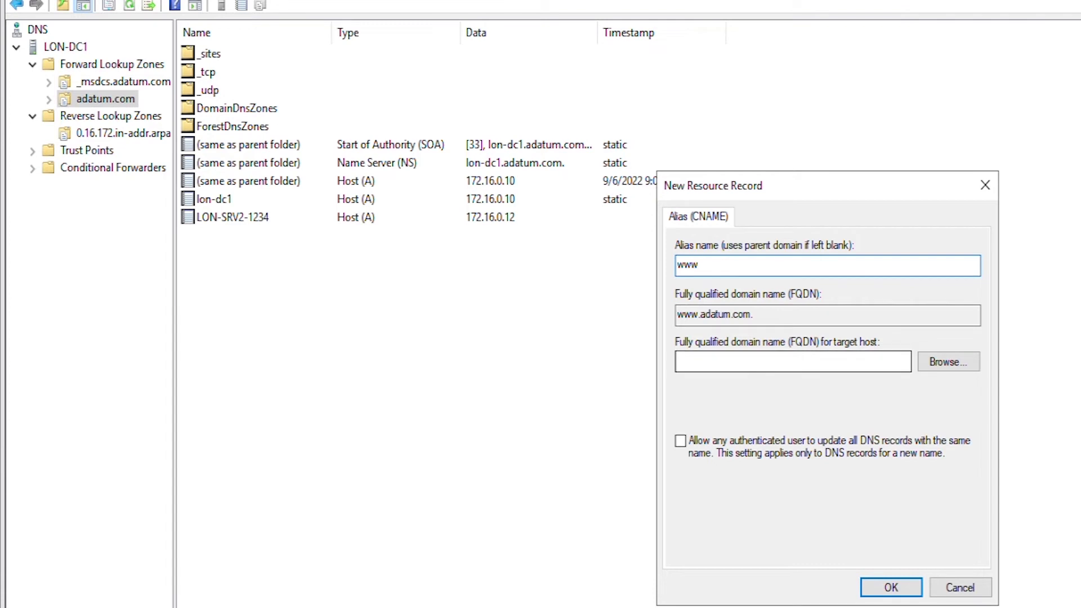
left_click(929, 361)
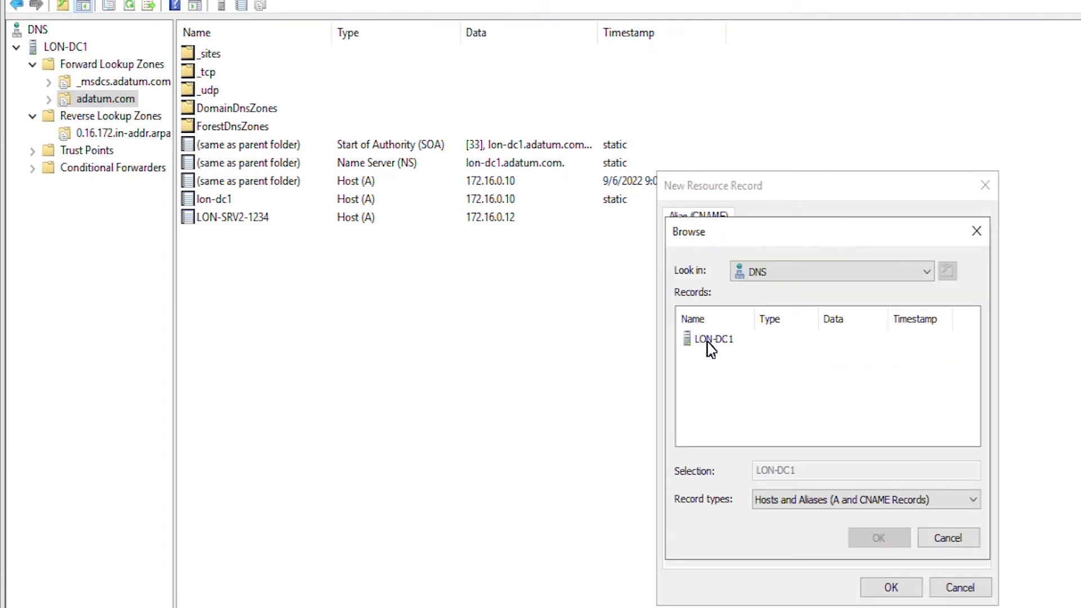
Browse LON-DC1 > Forward Lookup Zones > adatum.com and choose lon-dc1 as the target host.
double_click(711, 340)
double_click(711, 341)
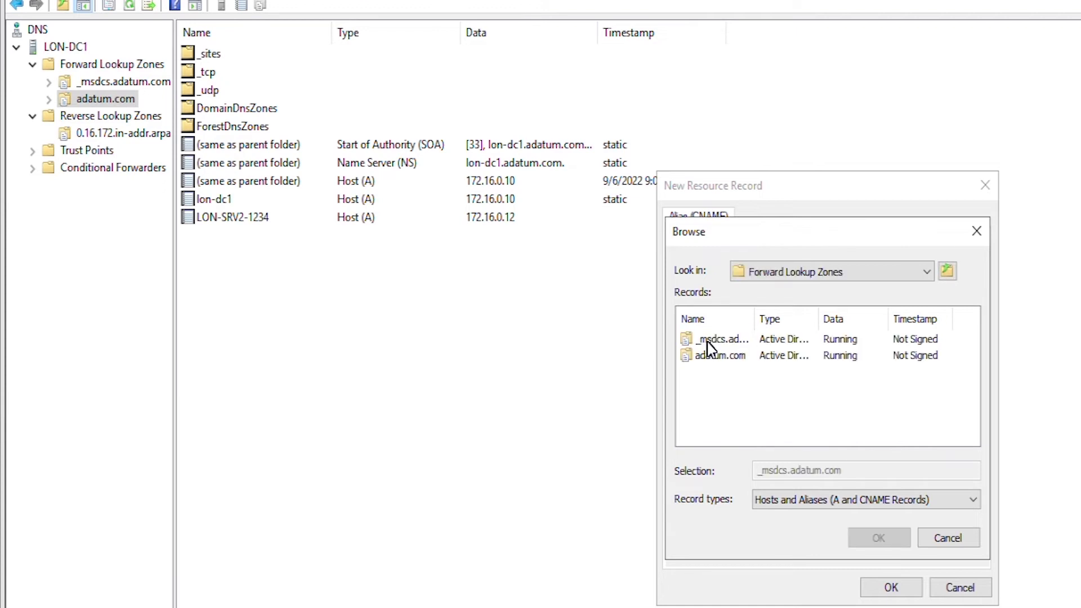
double_click(707, 356)
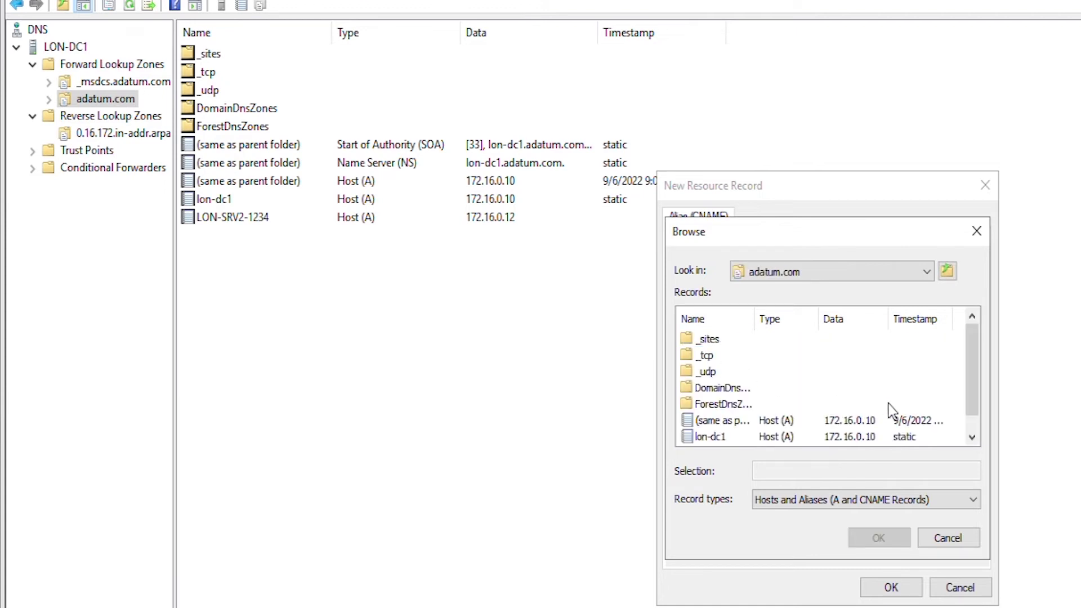
left_click_drag(977, 378, 978, 413)
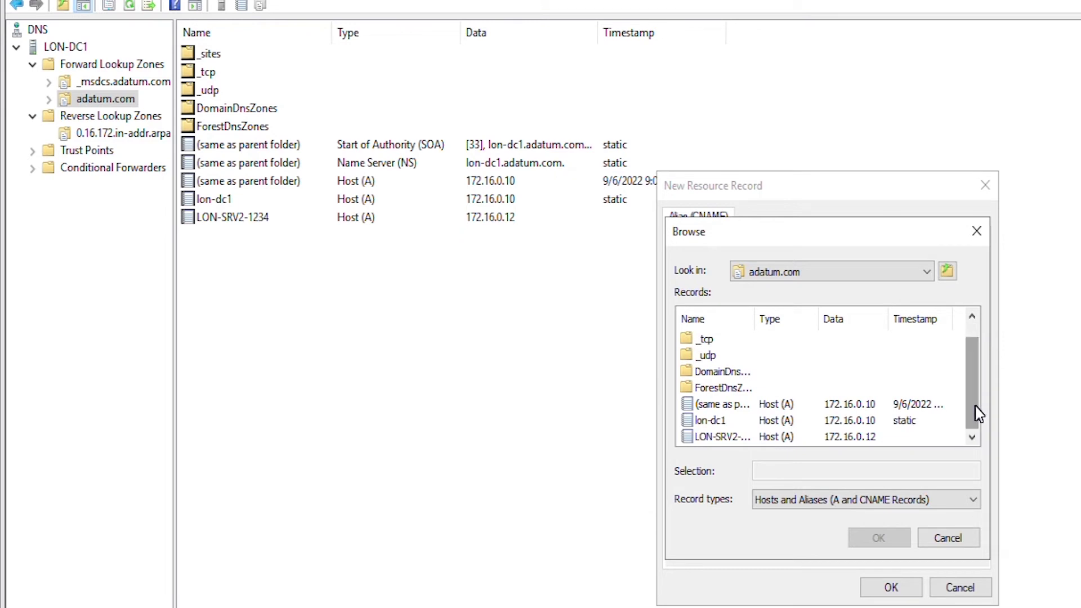
left_click(708, 422)
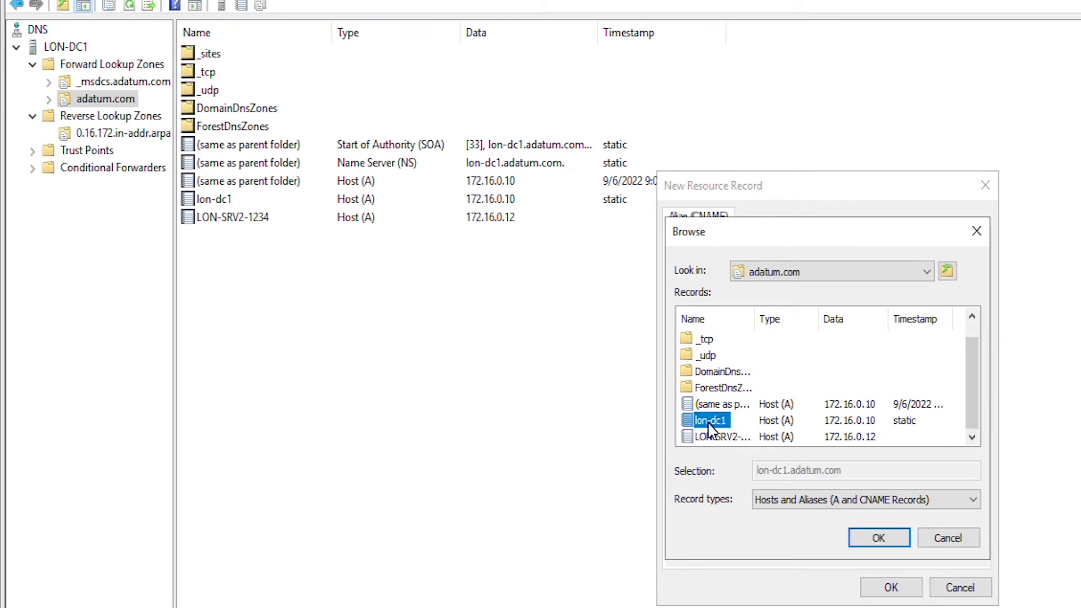
left_click(877, 540)
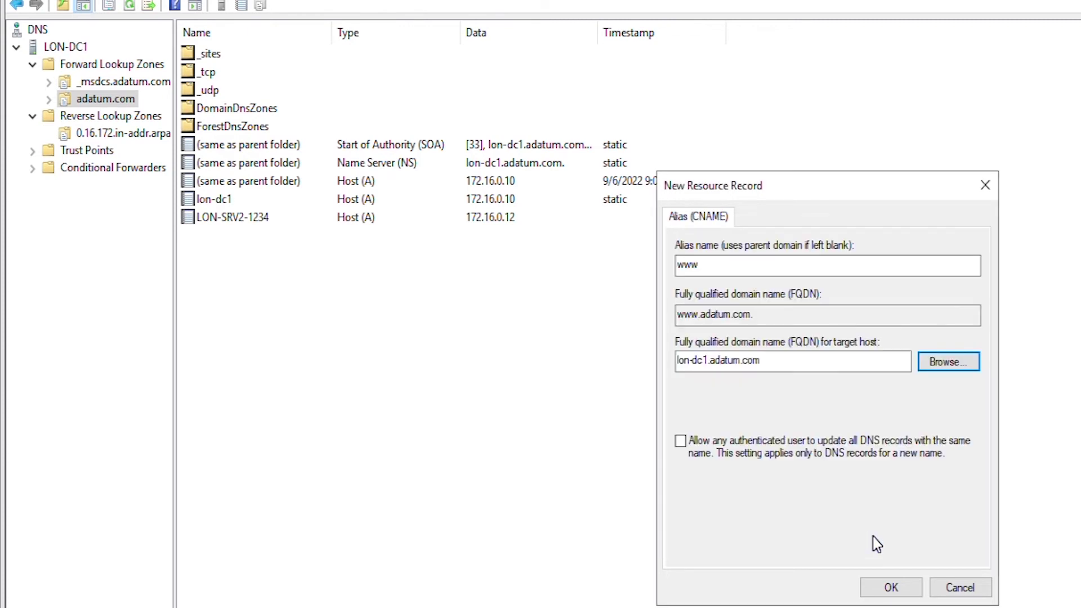
left_click_drag(755, 314, 677, 314)
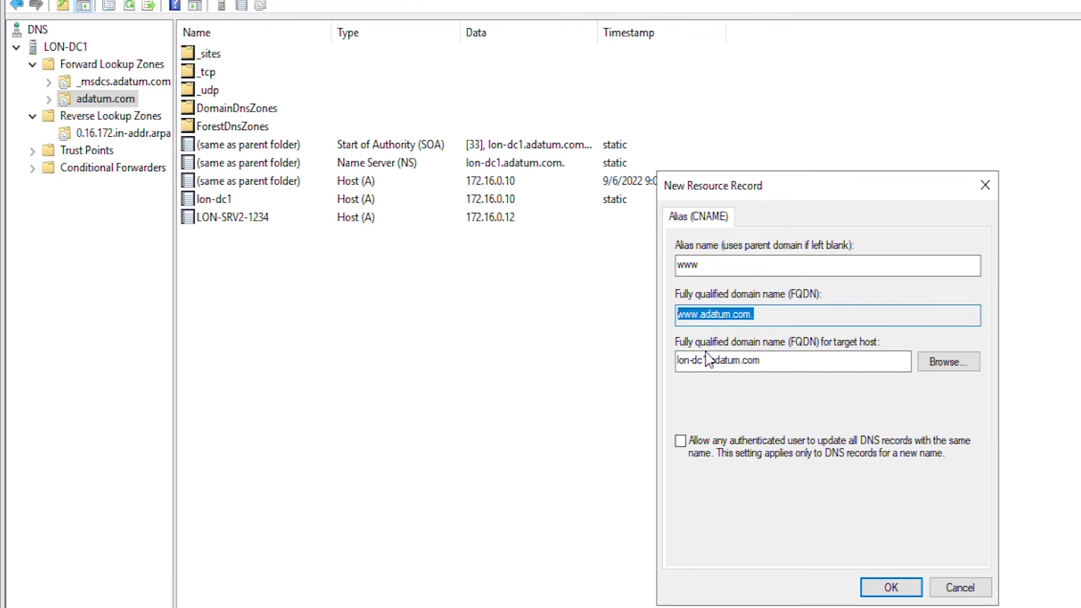
left_click_drag(708, 360, 677, 360)
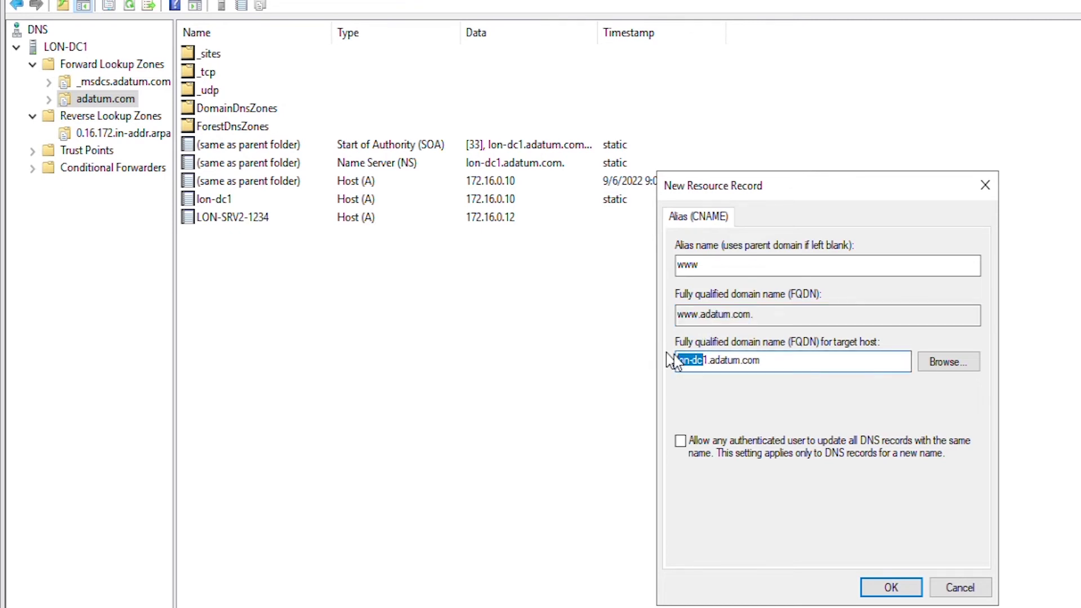
key("Right")
left_click(691, 313)
double_click(690, 314)
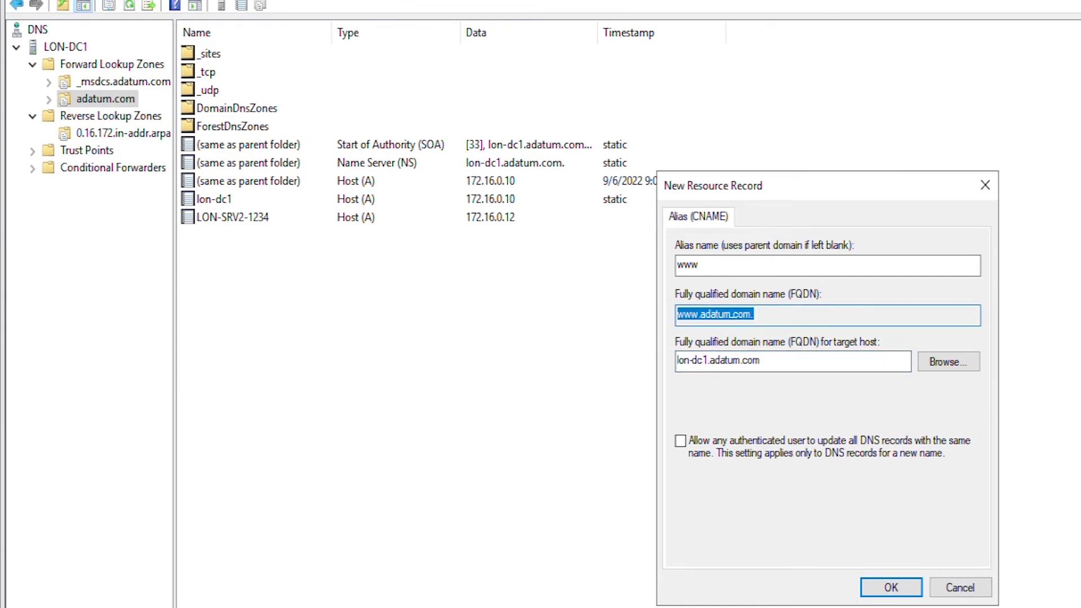
left_click(889, 589)
right_click(284, 301)
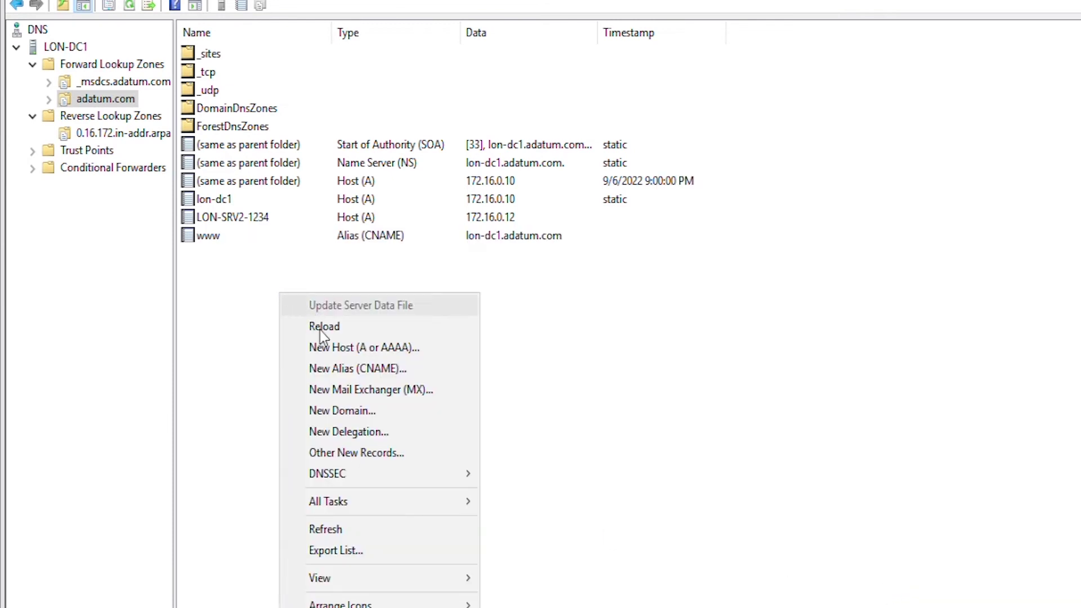
Add an ftp alias record whose target host is lon-dc1.adatum.com, browsed from the adatum.com zone.
left_click(355, 369)
type("ftp")
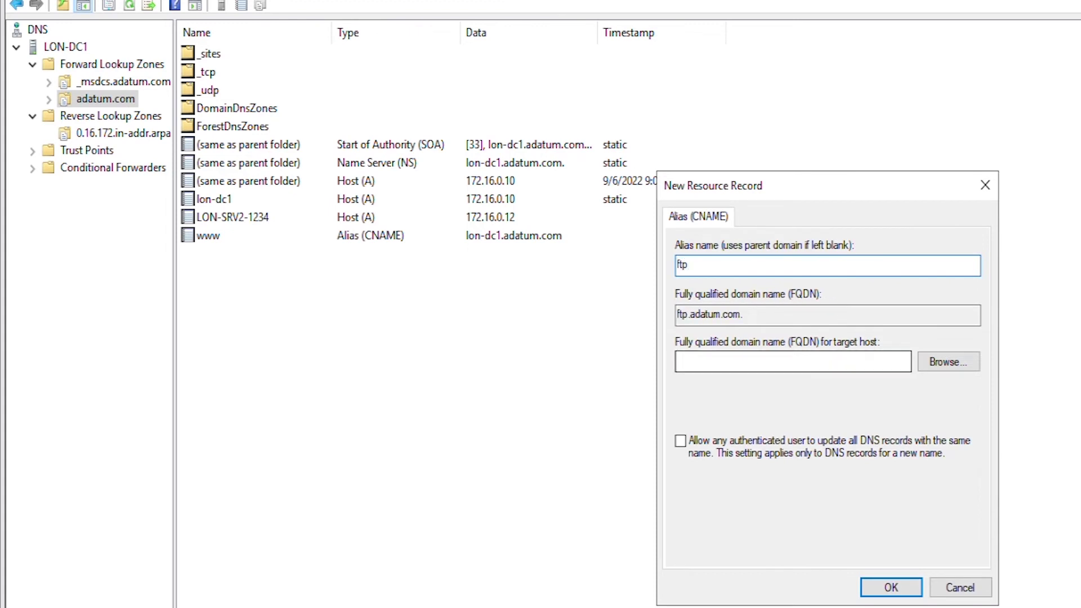
key("Tab")
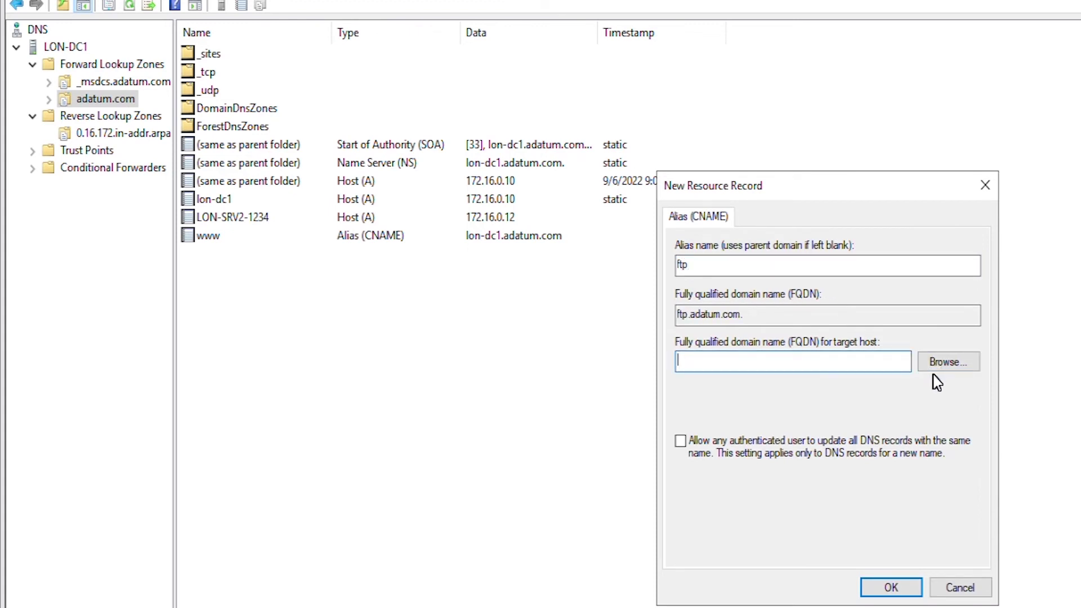
left_click(949, 365)
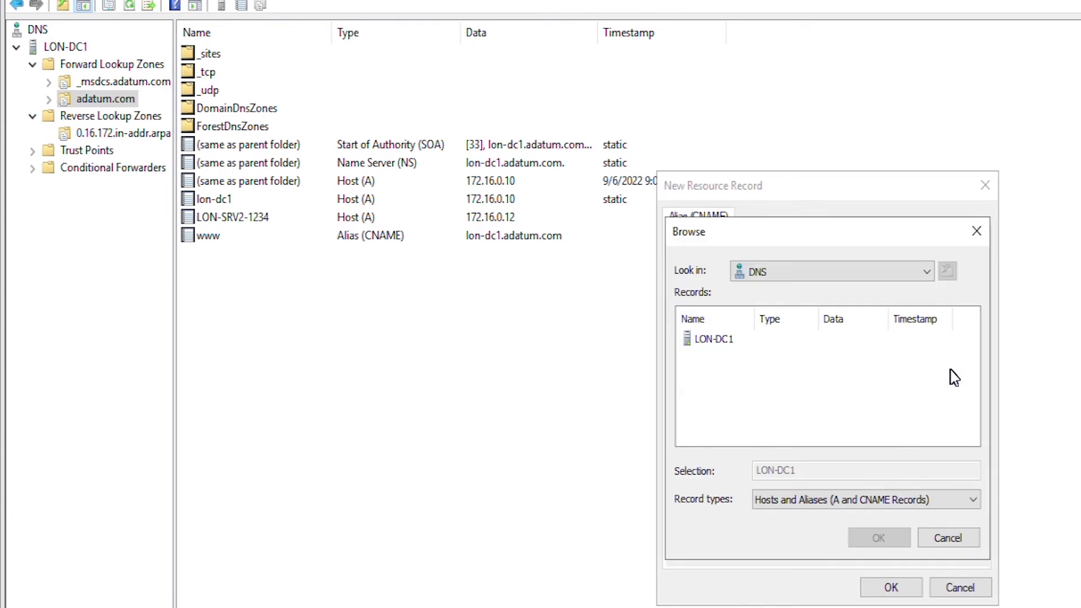
double_click(704, 341)
double_click(708, 342)
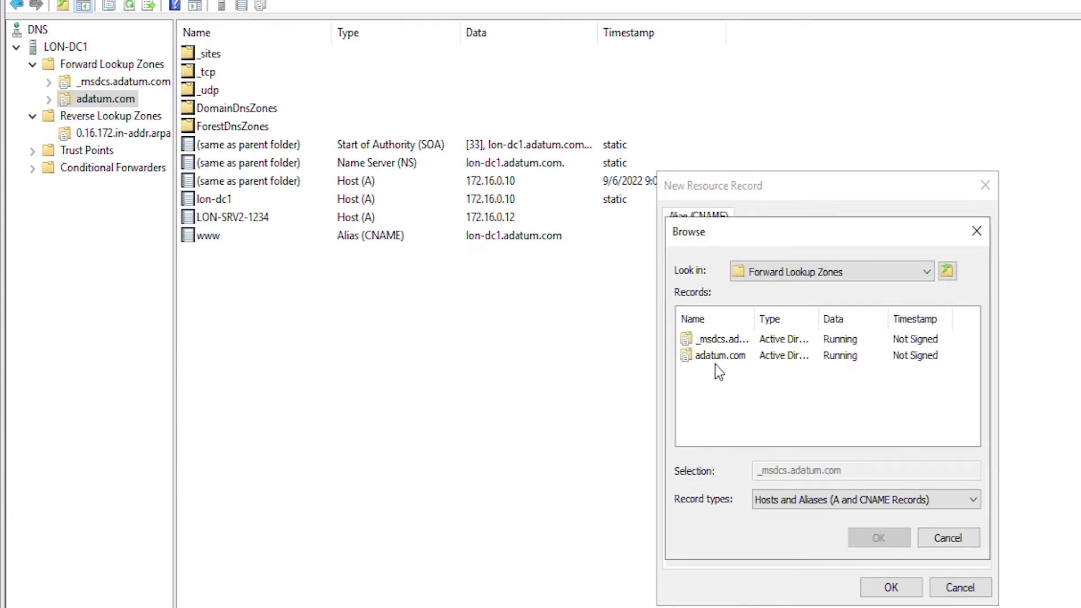
double_click(716, 360)
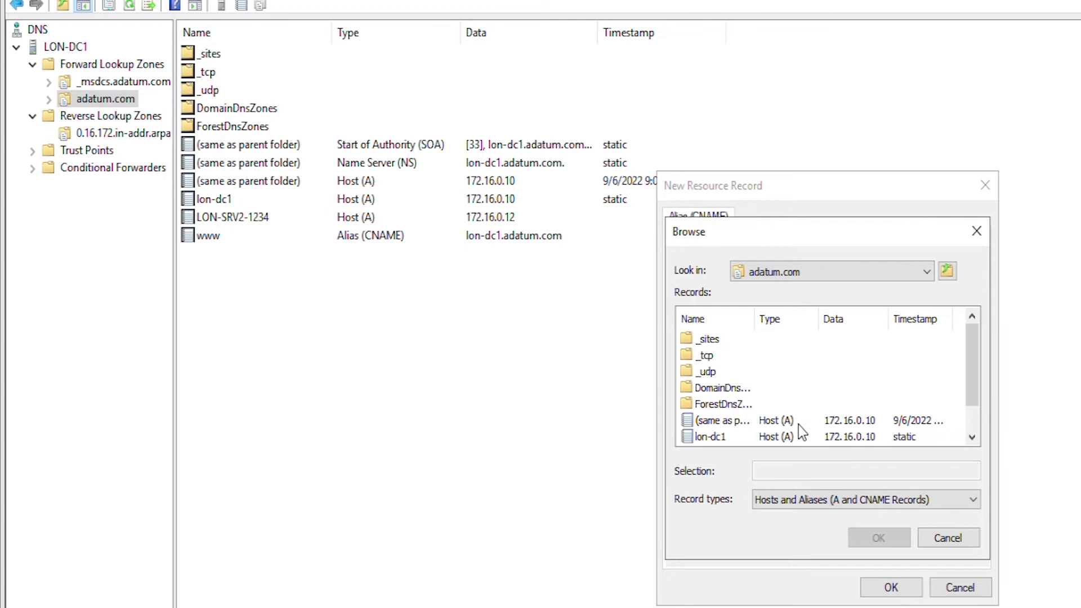
double_click(712, 437)
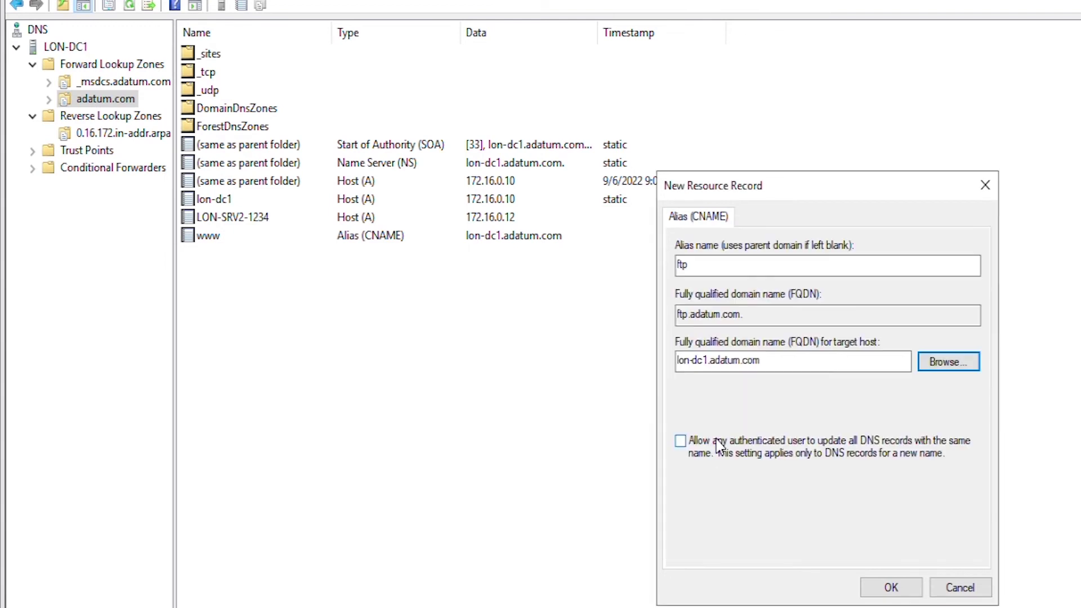
left_click(888, 586)
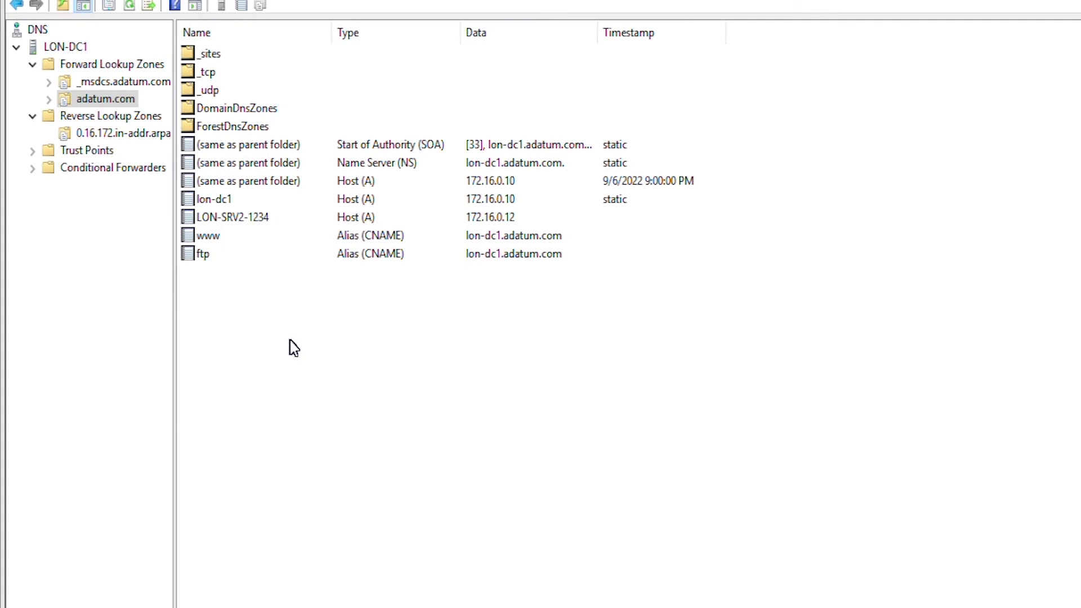
Create an MX record for host 'mail' pointing to lon-dc1.adatum.com with priority 10.
right_click(249, 310)
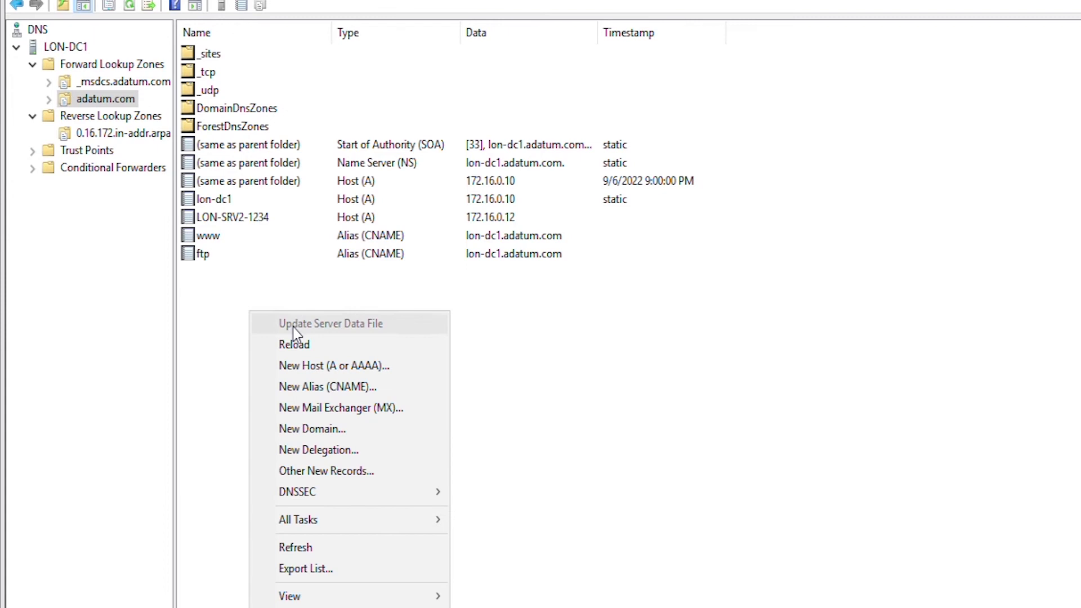
left_click(373, 408)
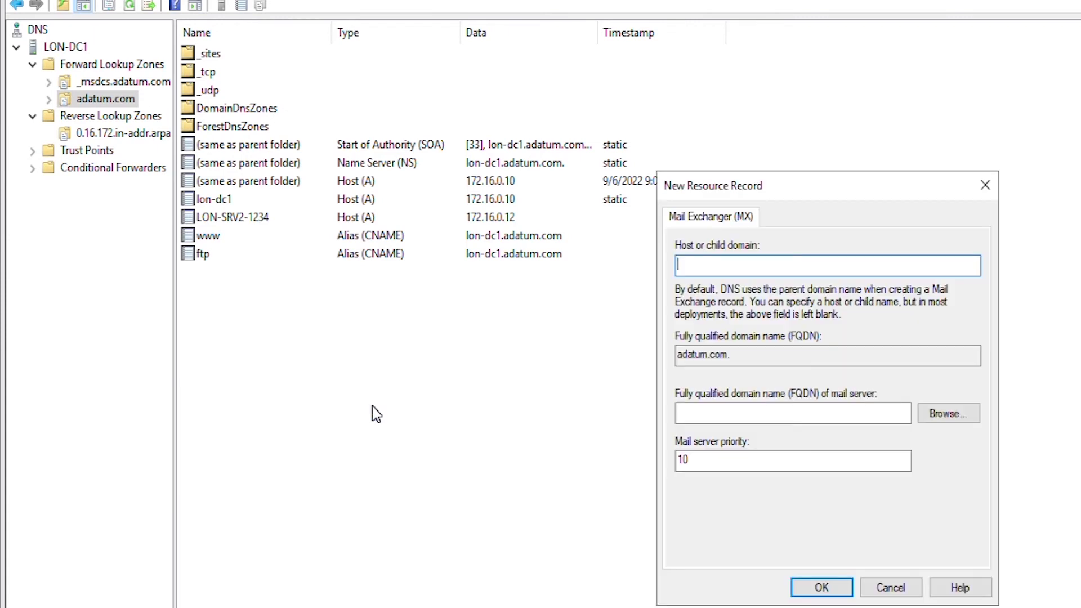
type("mail")
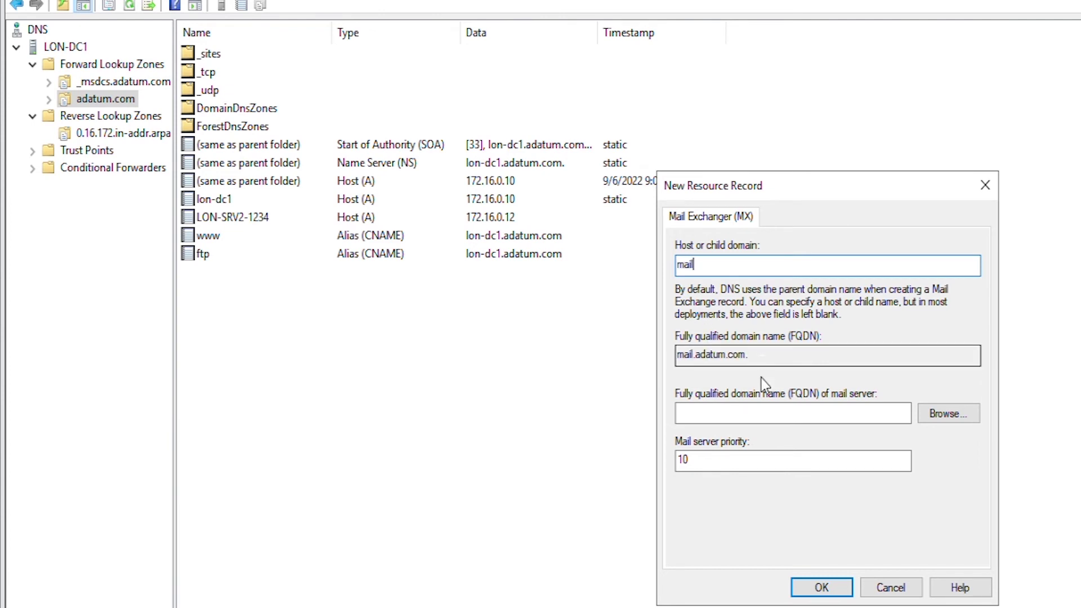
left_click(770, 409)
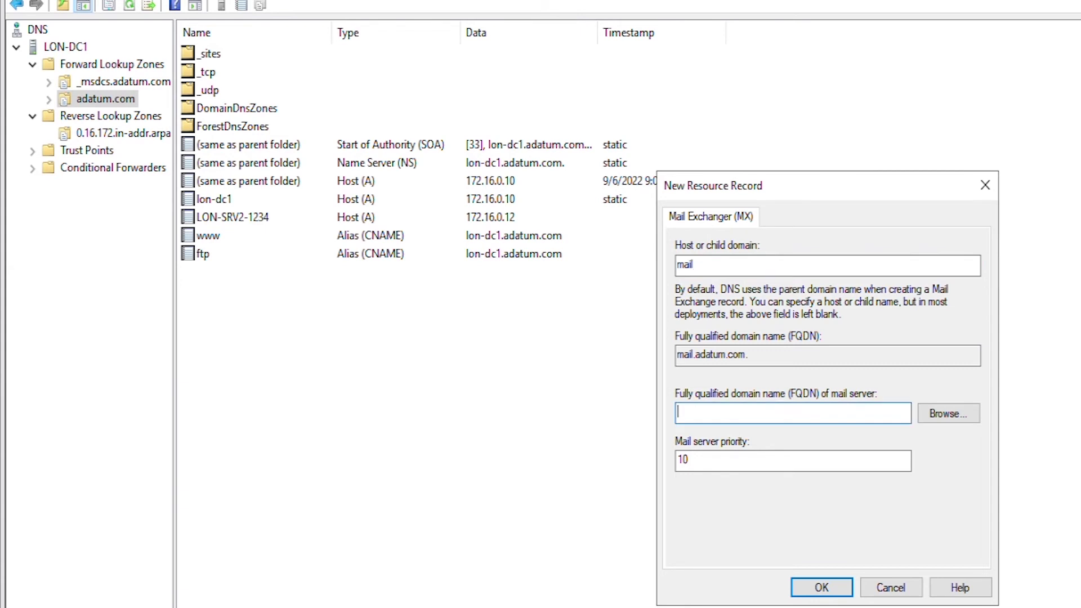
left_click(945, 419)
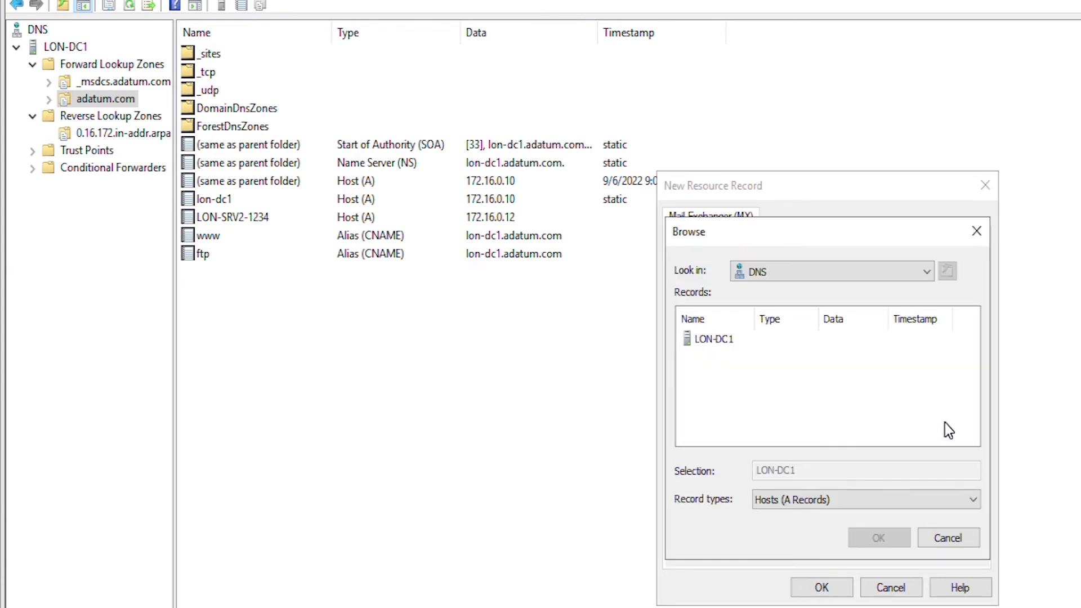
double_click(712, 340)
double_click(712, 340)
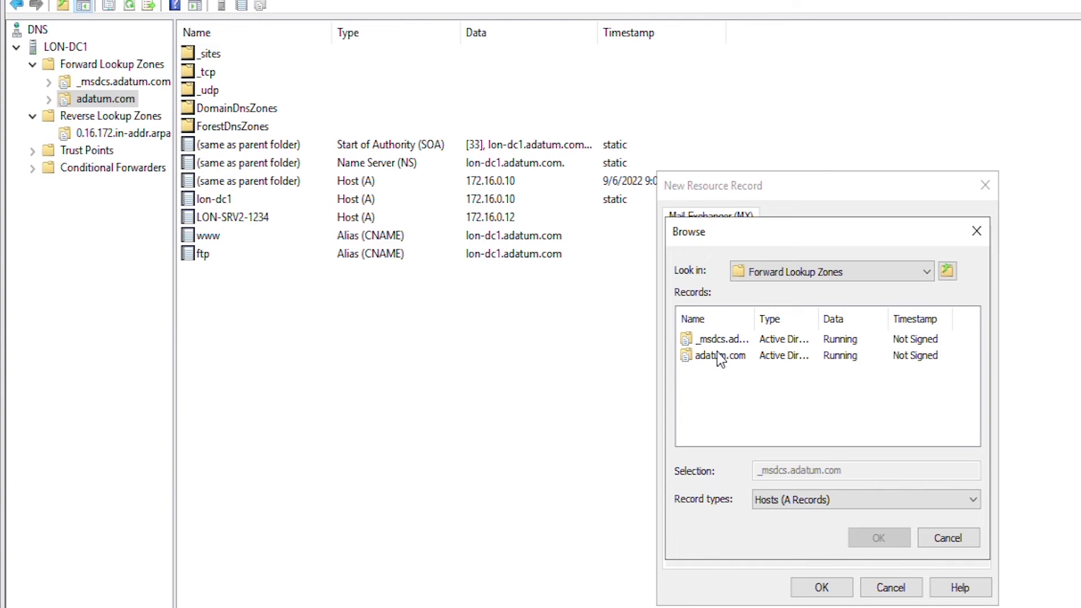
double_click(720, 356)
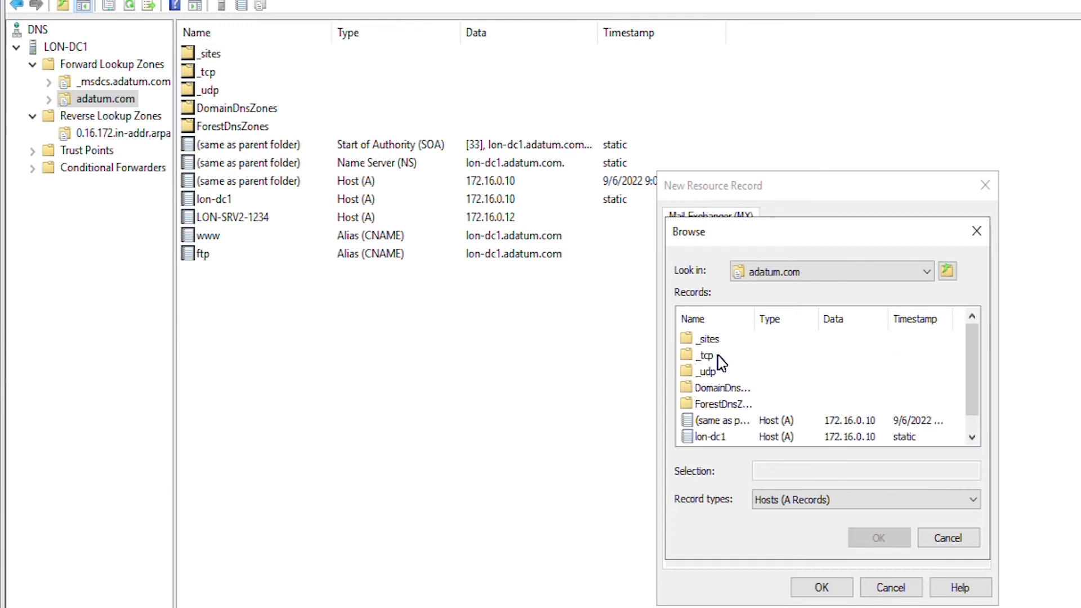
left_click(711, 438)
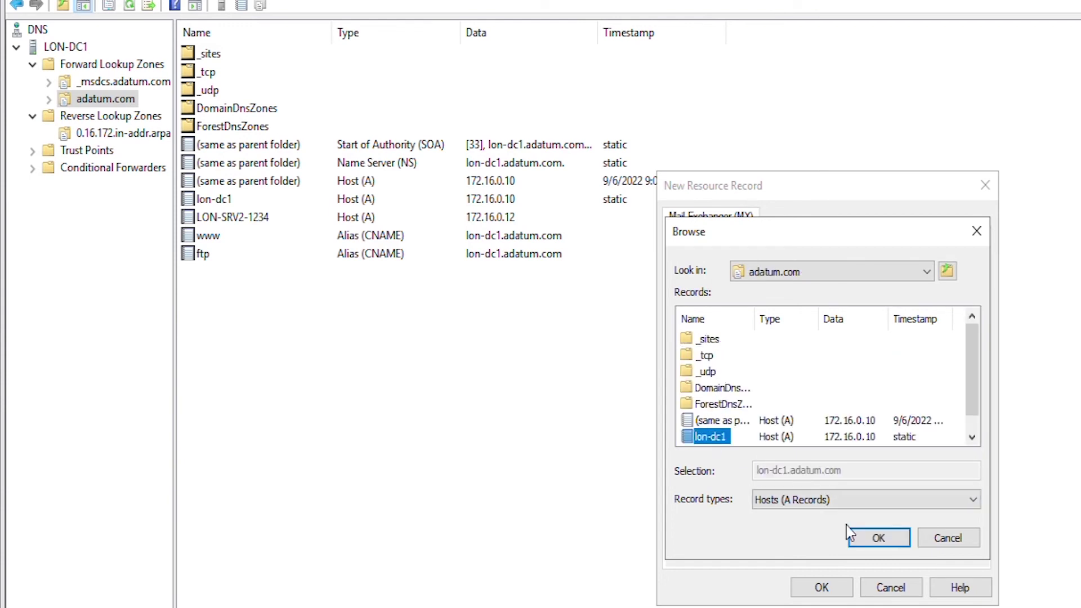
left_click(877, 538)
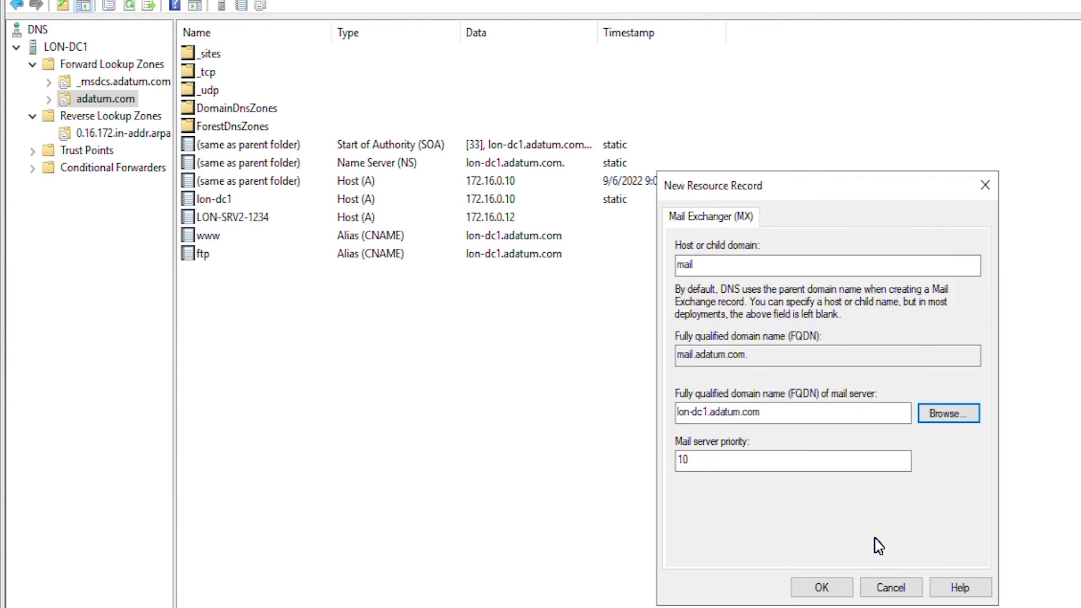
left_click(823, 589)
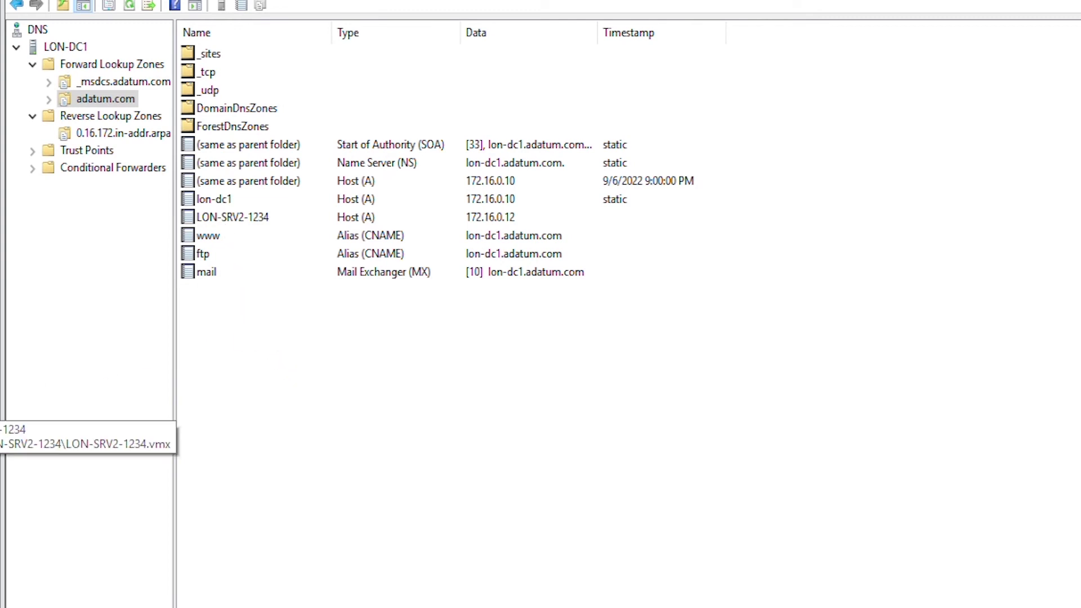
On LON-SRV2-1234, set Ethernet0's IPv4 preferred DNS server to 172.16.0.10.
left_click(2, 420)
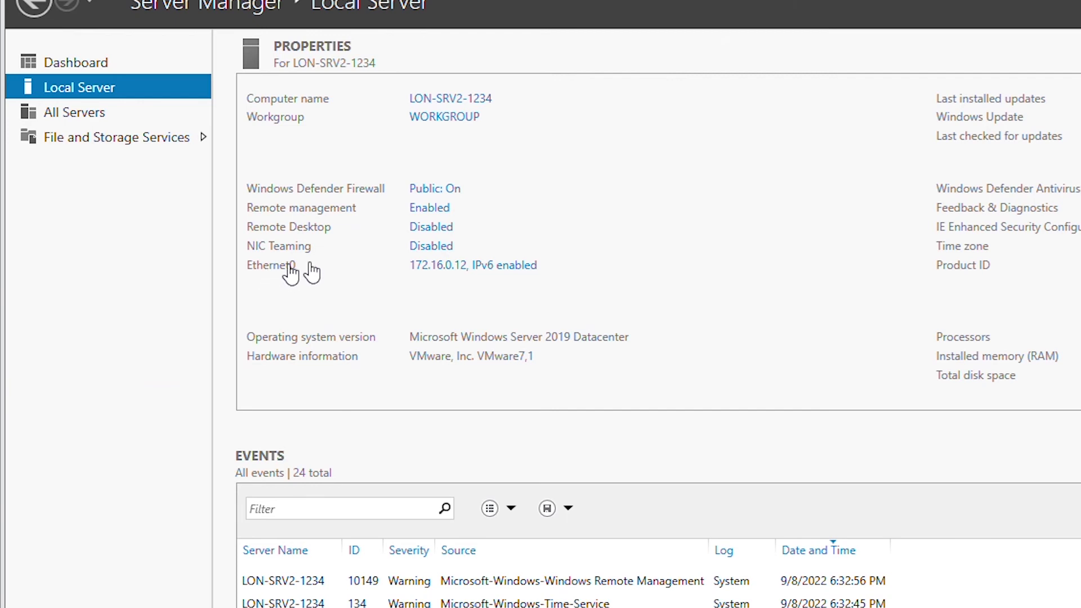
left_click(445, 273)
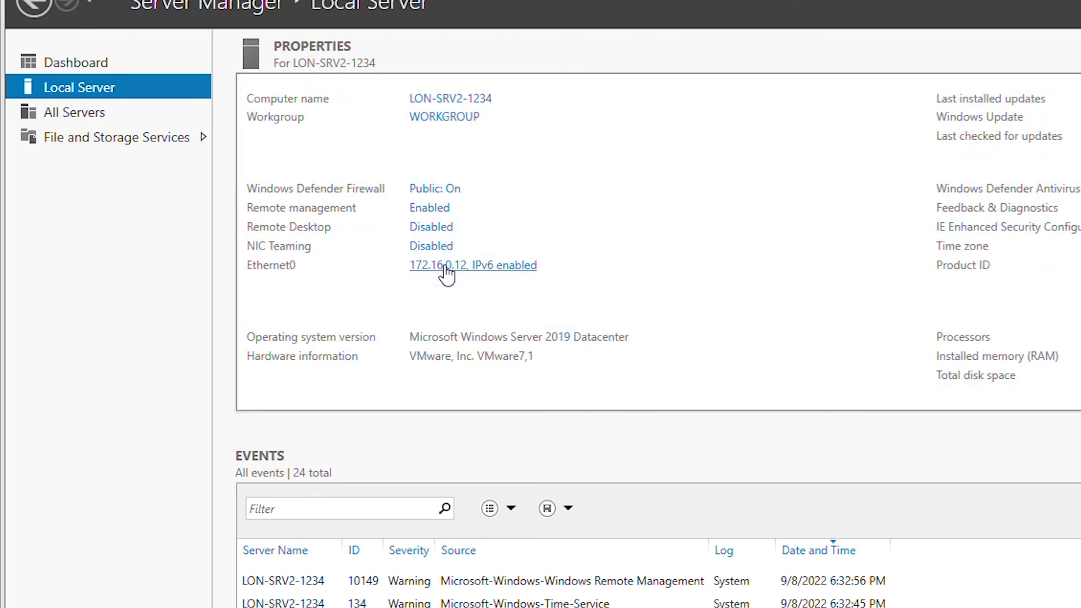
right_click(403, 242)
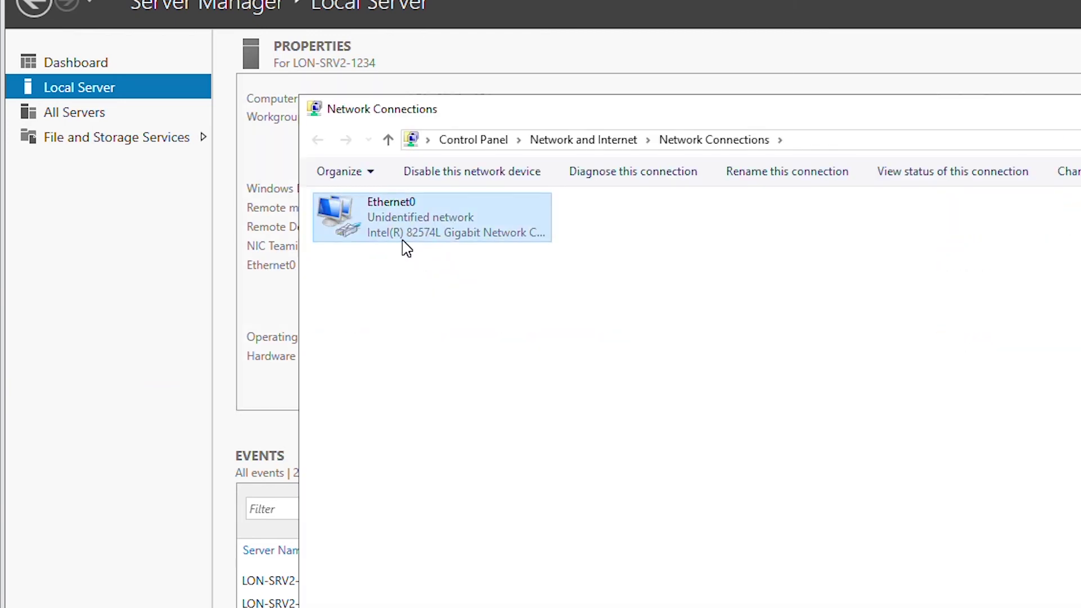
left_click(466, 423)
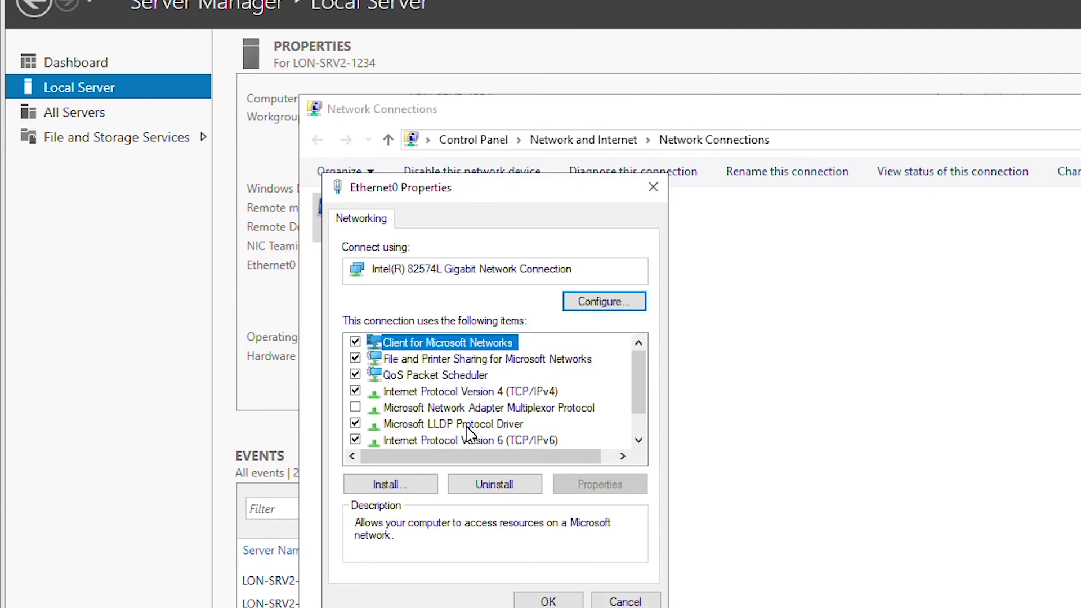
double_click(493, 393)
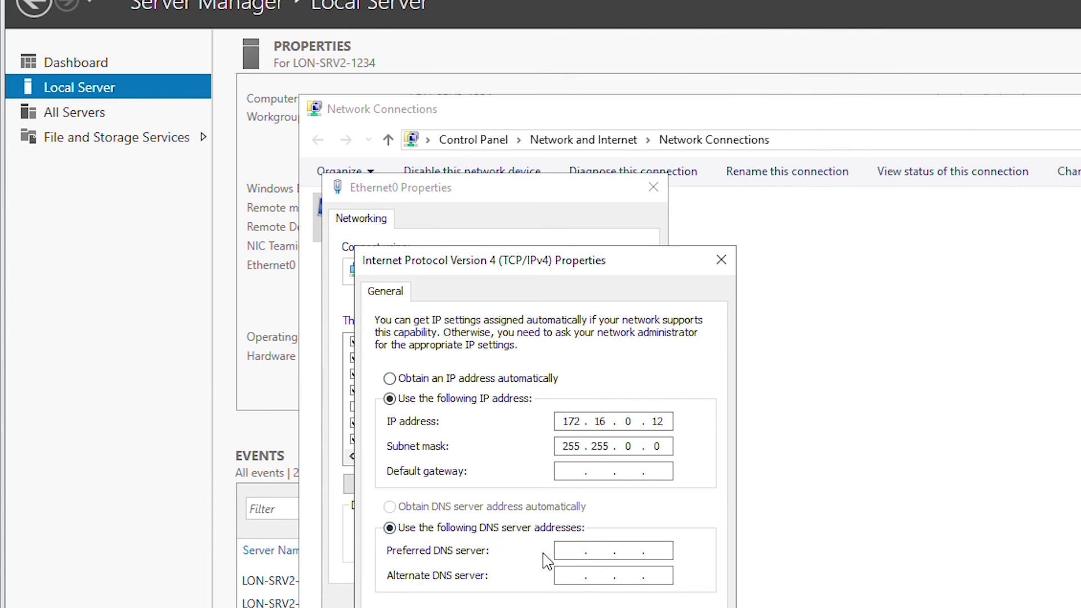
left_click(578, 551)
type("172.16.0.10")
key("Return")
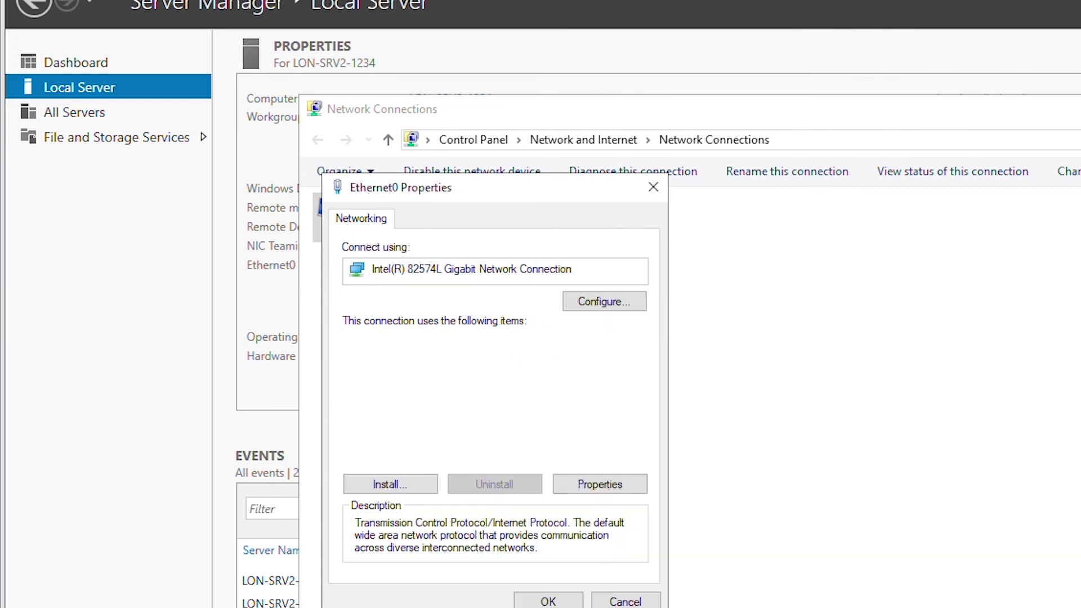
Close the adapter properties, disable and re-enable Ethernet0, then return to LON-DC1.
left_click(543, 601)
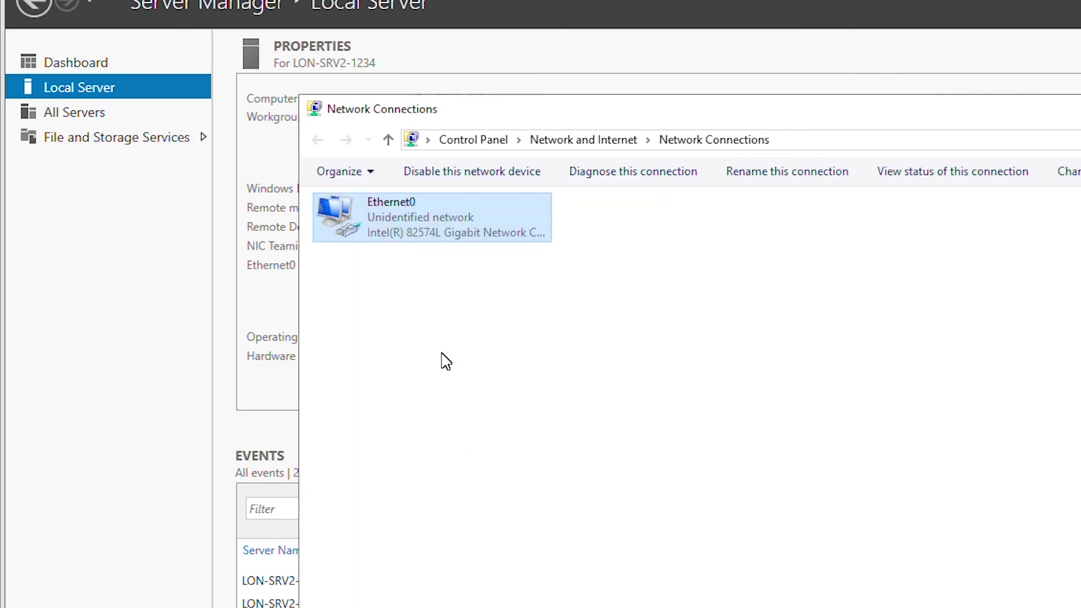
right_click(383, 214)
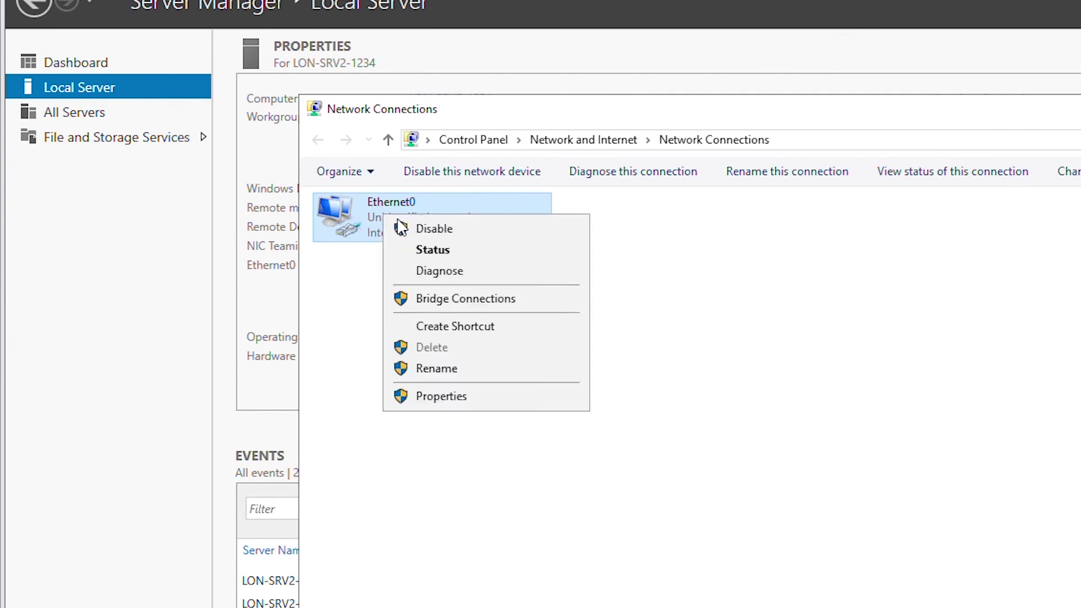
left_click(434, 228)
right_click(383, 217)
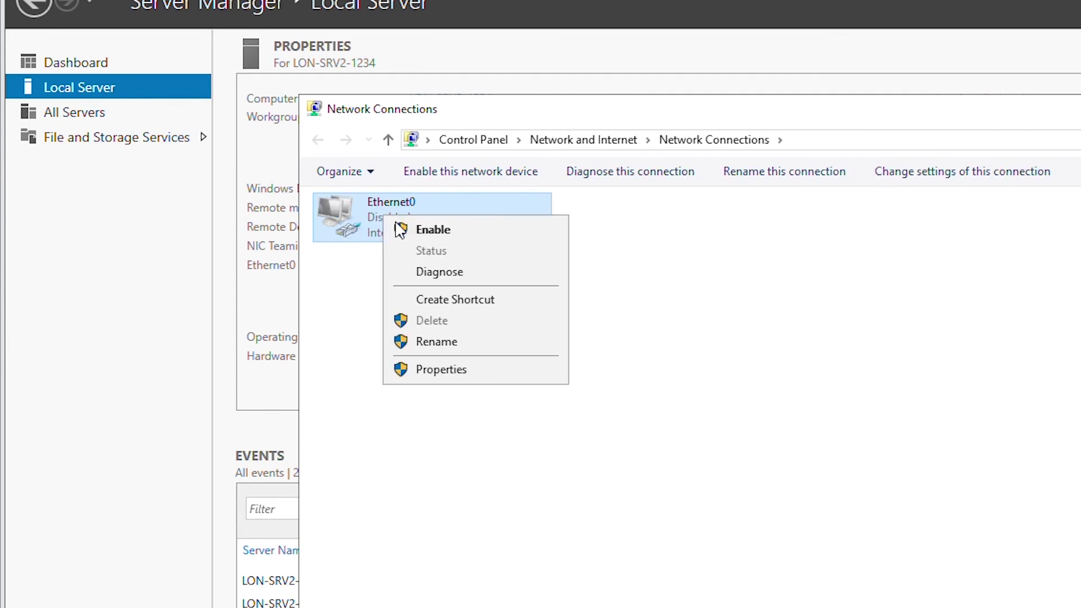
left_click(405, 229)
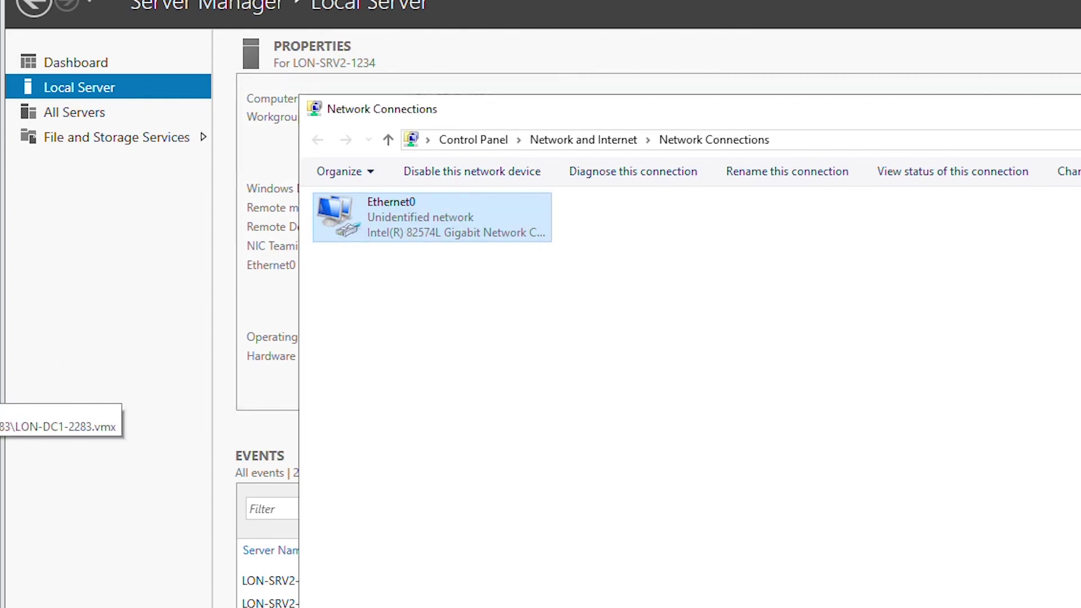
left_click(2, 420)
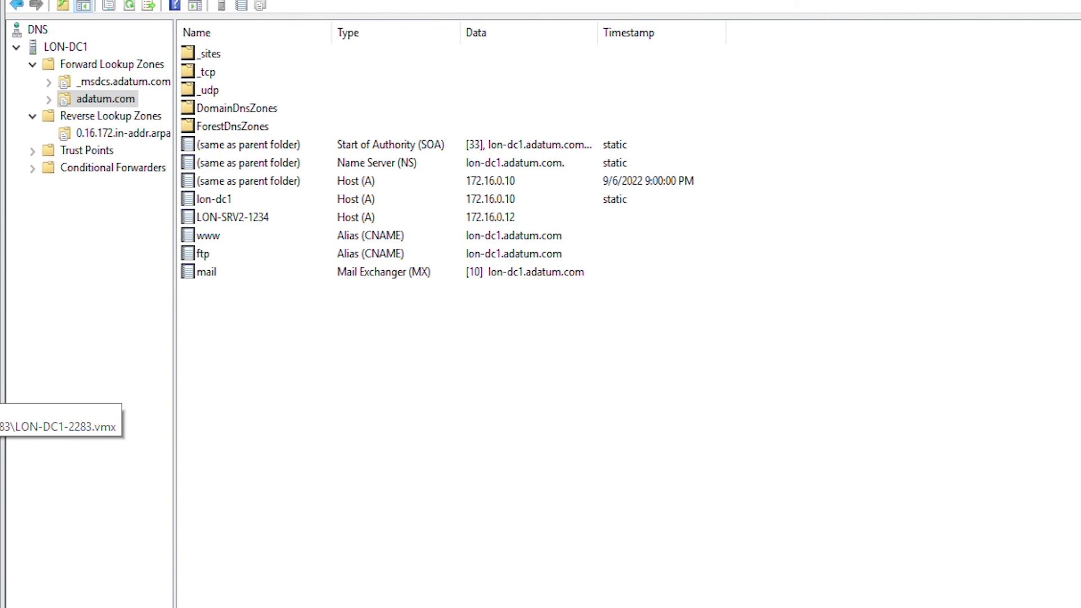
Restart the LON-DC1 DNS server service through All Tasks > Restart.
right_click(82, 51)
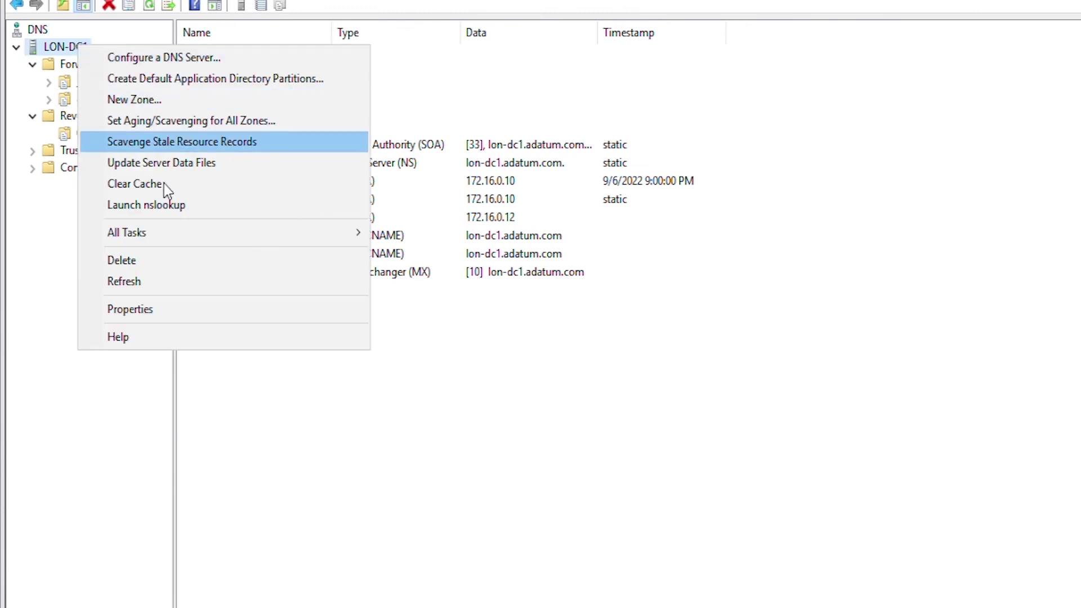
mouse_move(251, 237)
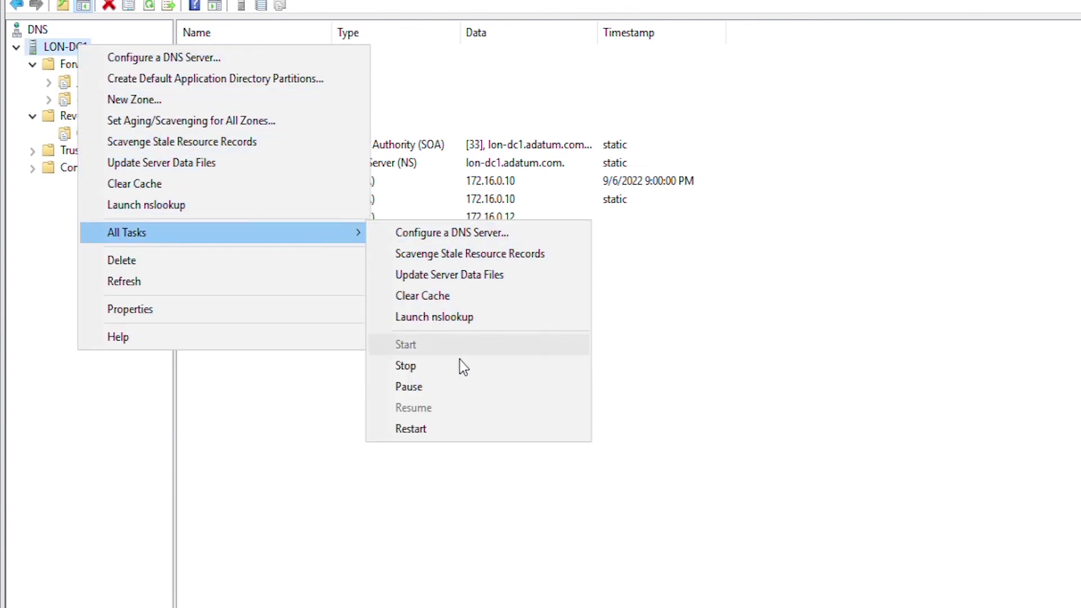
left_click(451, 441)
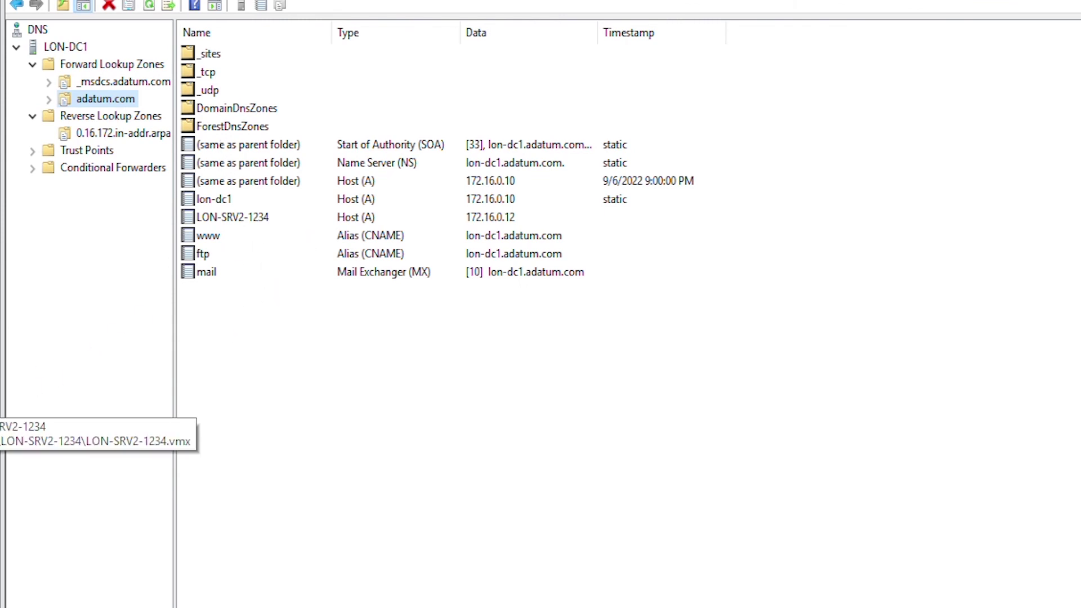
On LON-SRV2-1234, open Command Prompt and run ping lon-dc1.adatum.com.
left_click(1, 416)
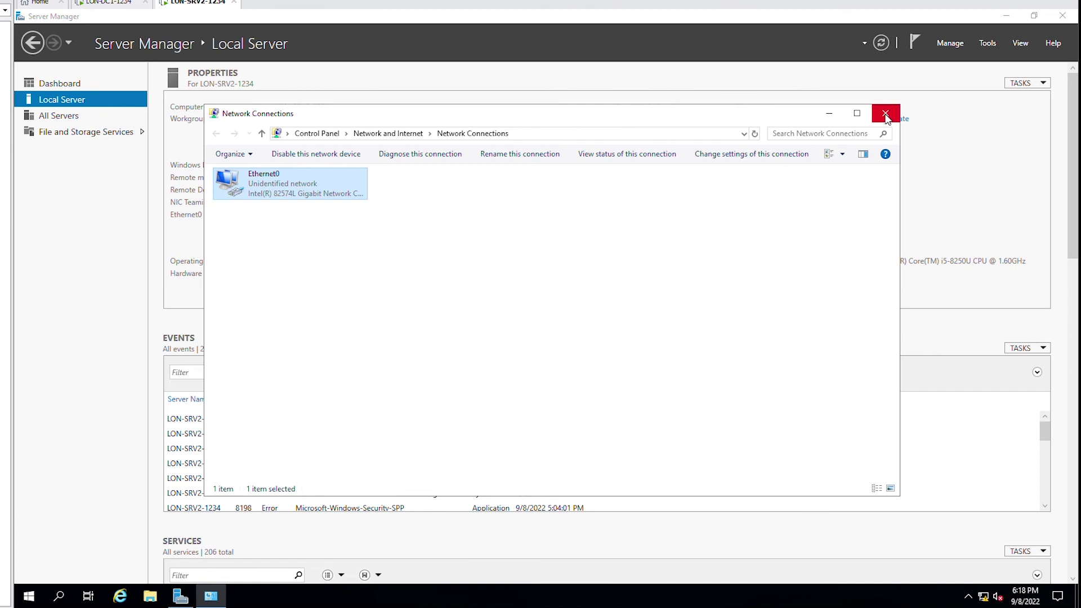
left_click(886, 115)
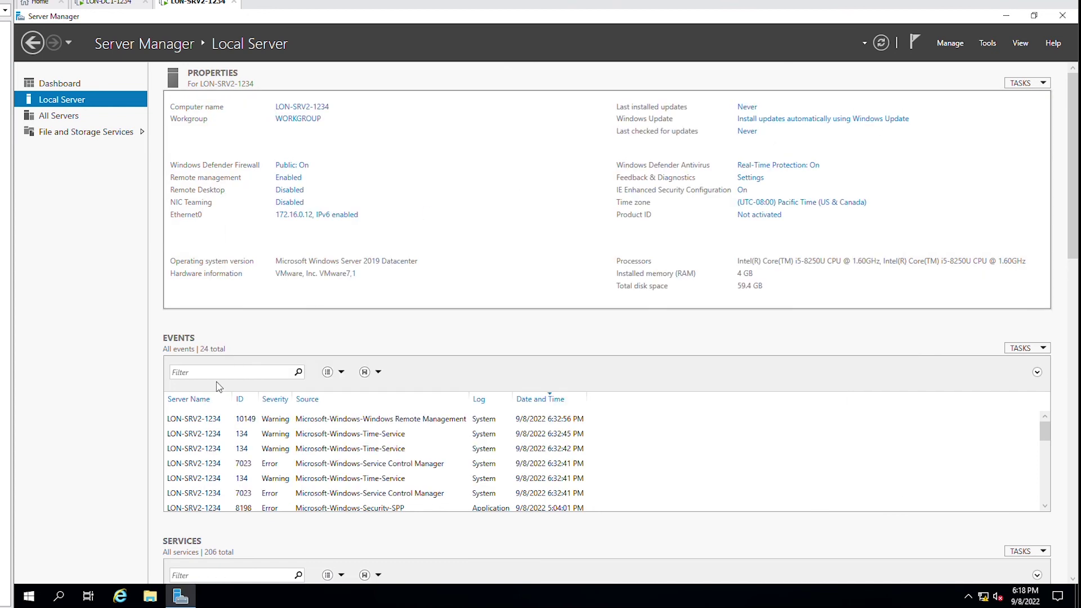
left_click(27, 598)
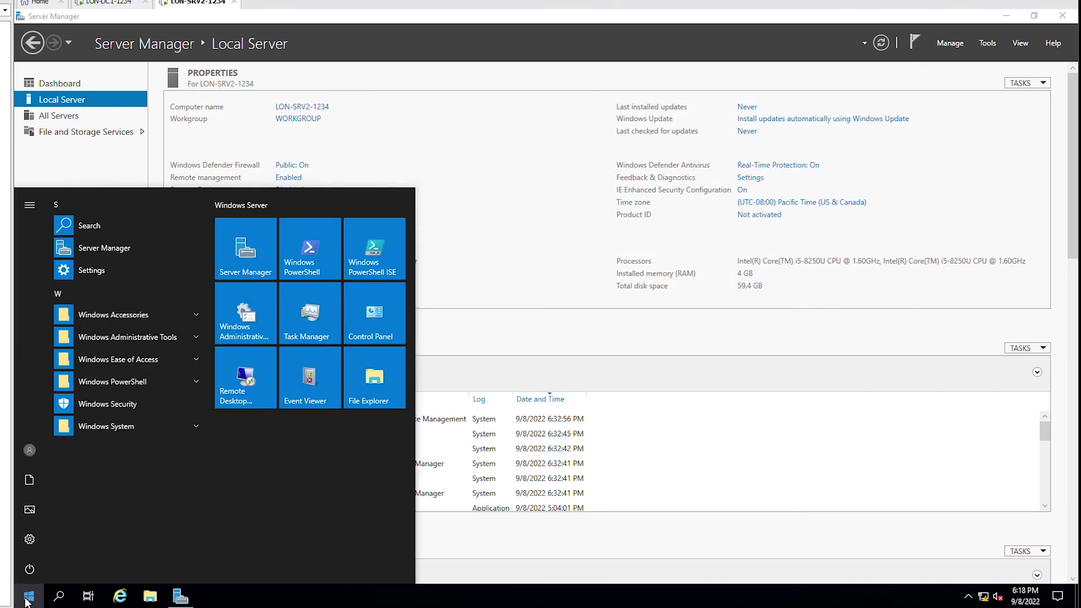
type("cmd")
key("Return")
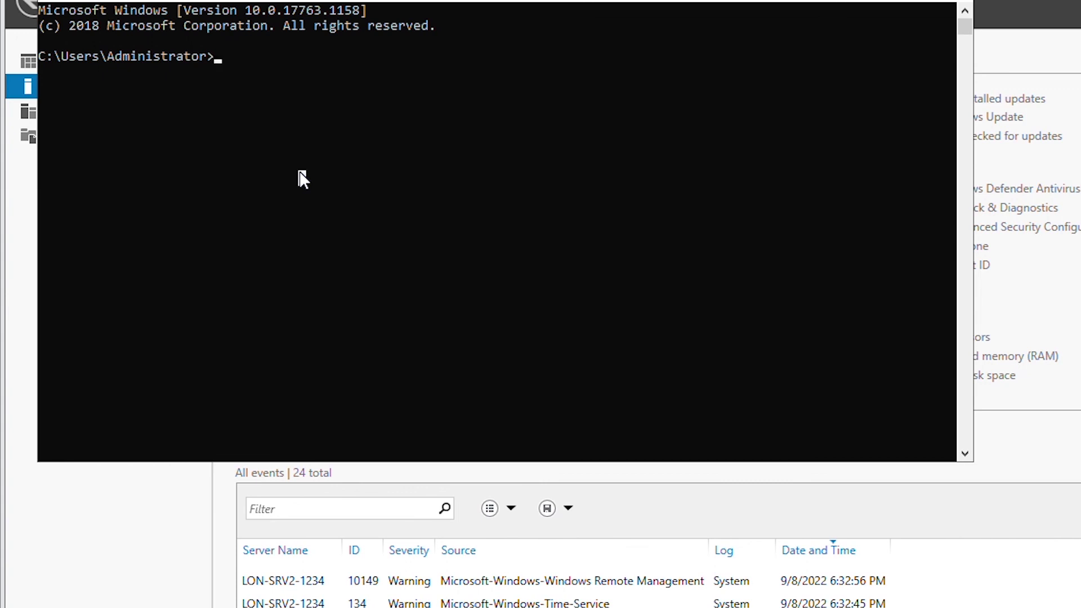
type("ping lon-dc1.adatum.com")
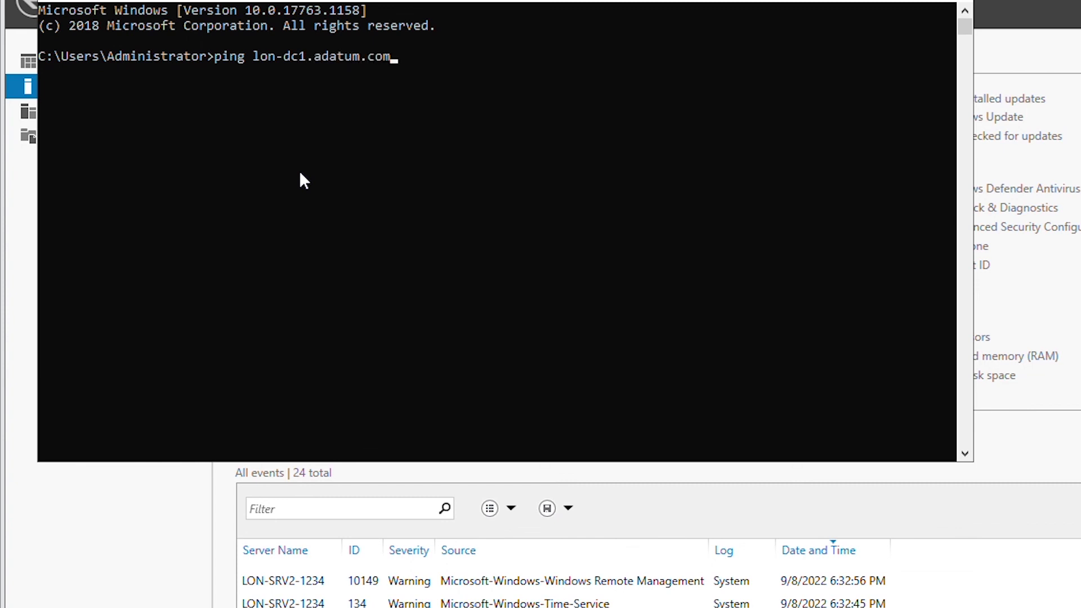
key("Return")
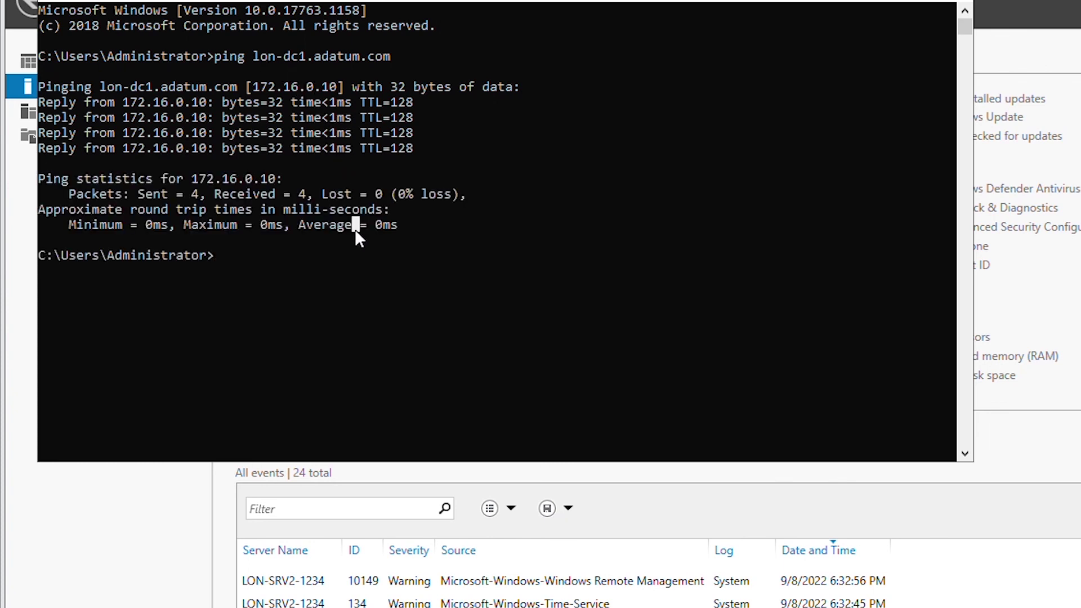
type("ping www.adatu")
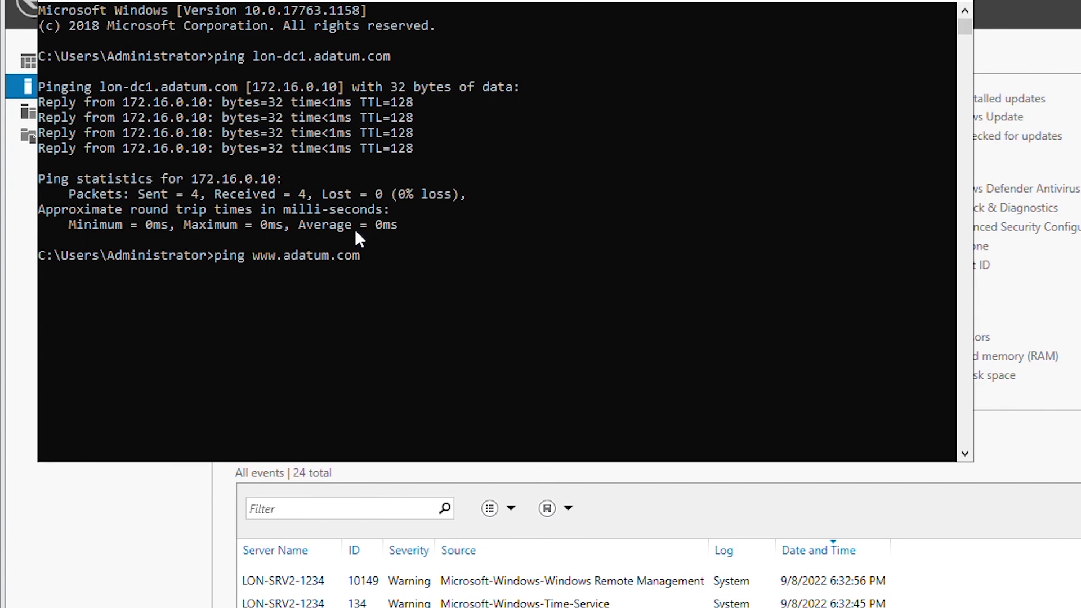
type("m.com")
key("Return")
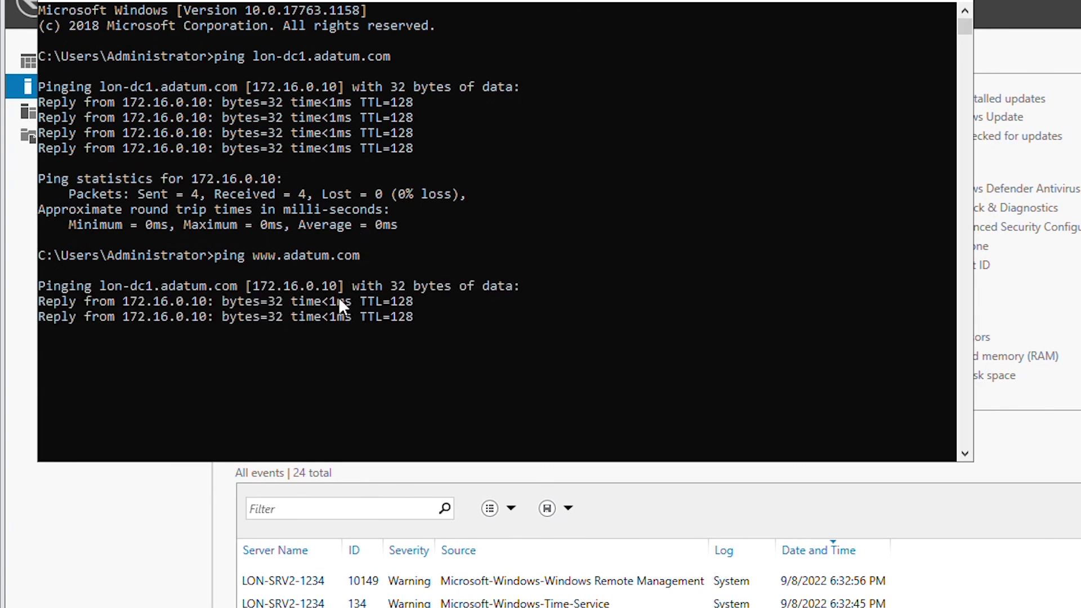